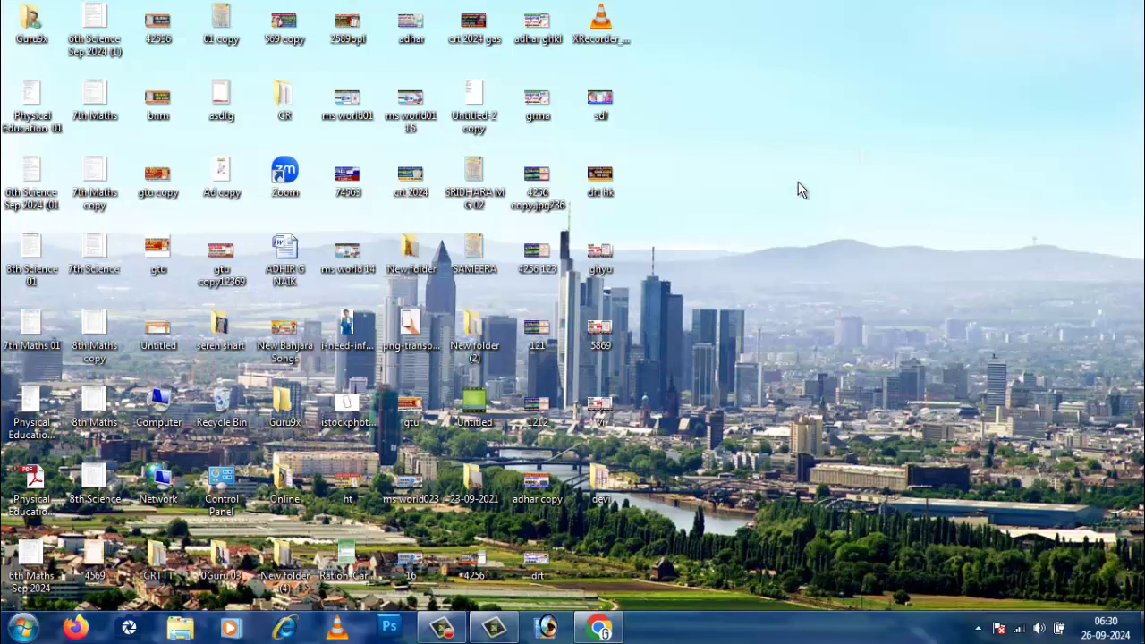
Switch to Chrome and search Google for "e shram card apply".
left_click(599, 627)
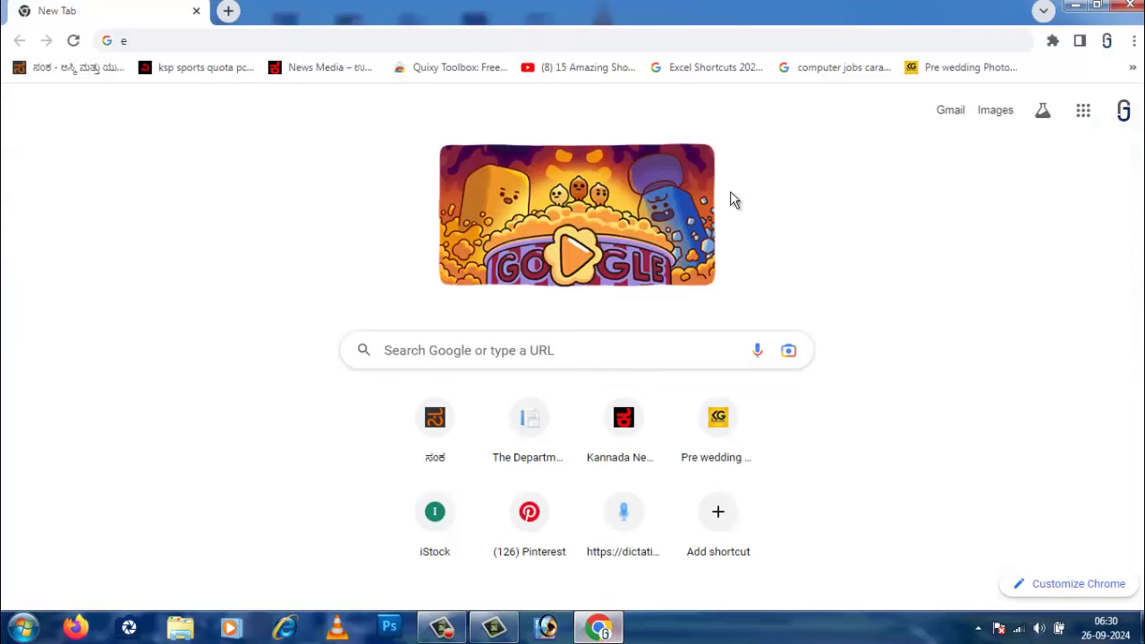
left_click(252, 43)
left_click(253, 43)
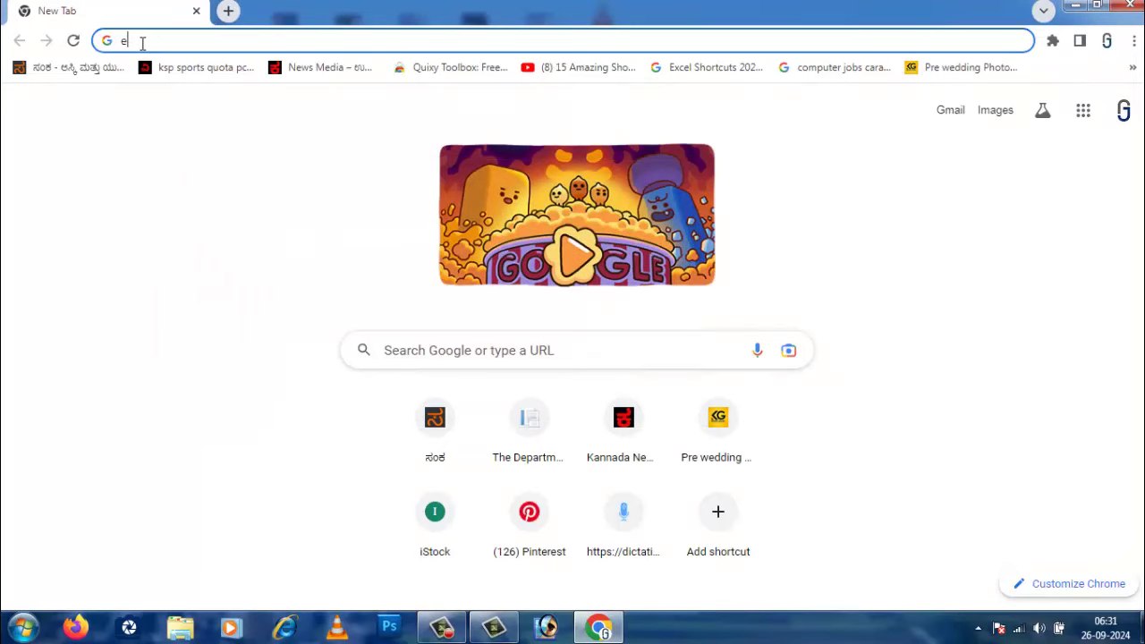
type("sa")
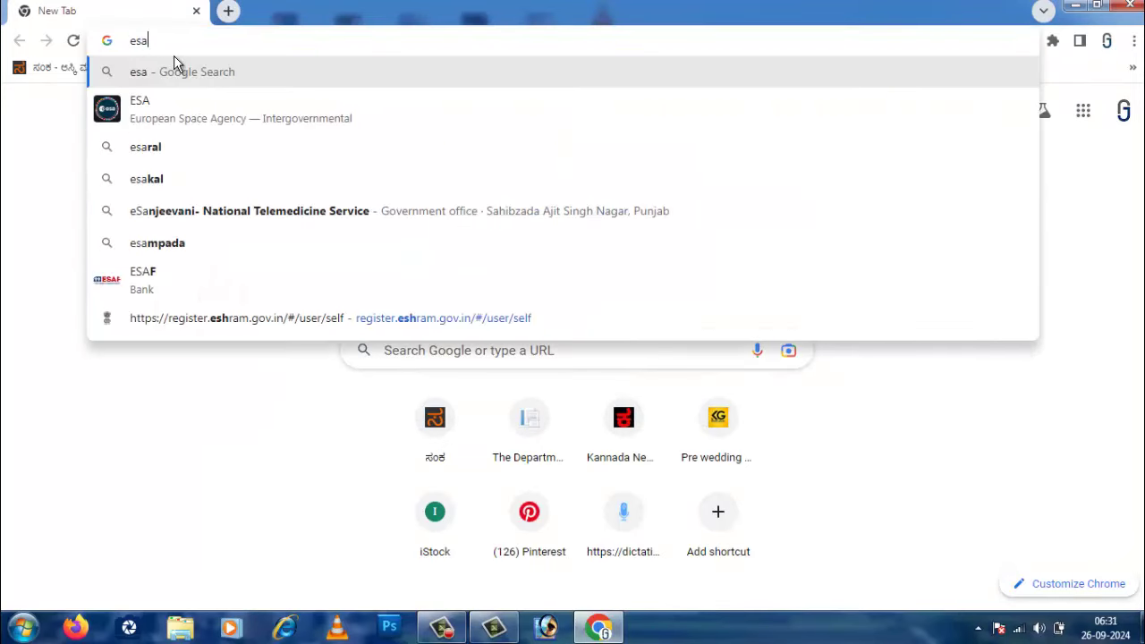
key("BackSpace")
key("BackSpace")
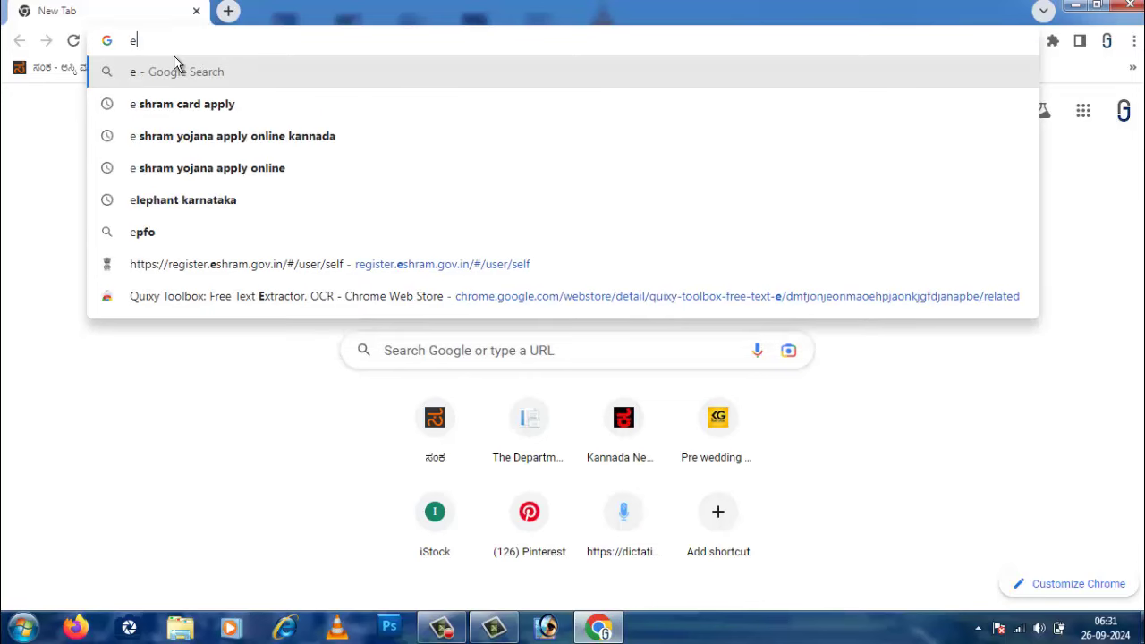
left_click(190, 105)
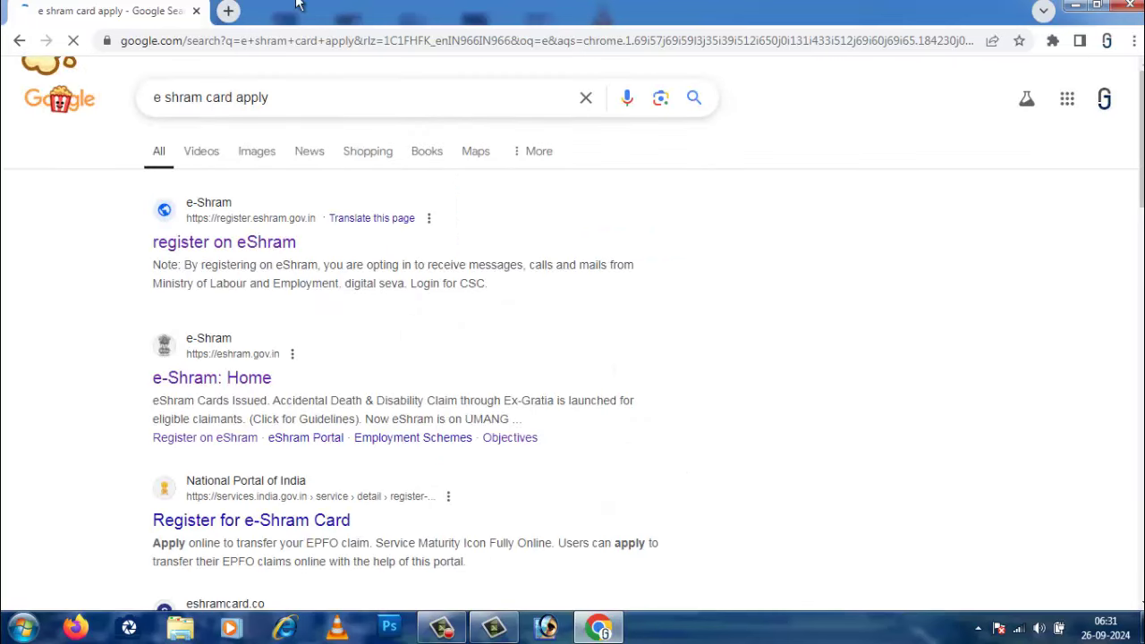
Search for "e shram card apply kannada", look through the results, and return to the "e shram card apply" results.
left_click(320, 89)
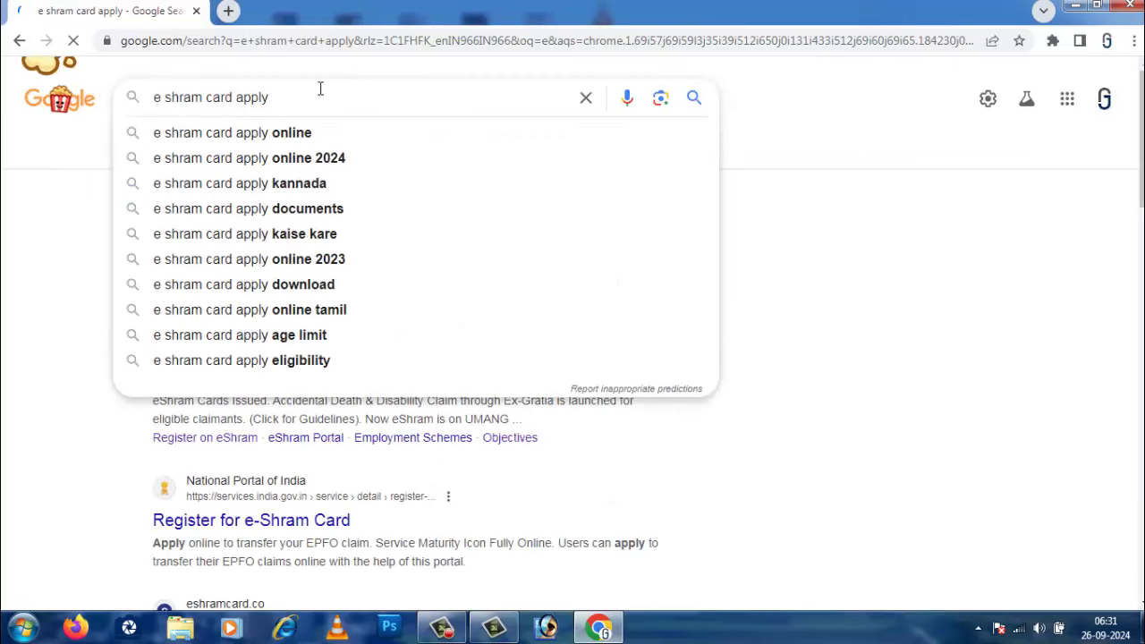
left_click(314, 184)
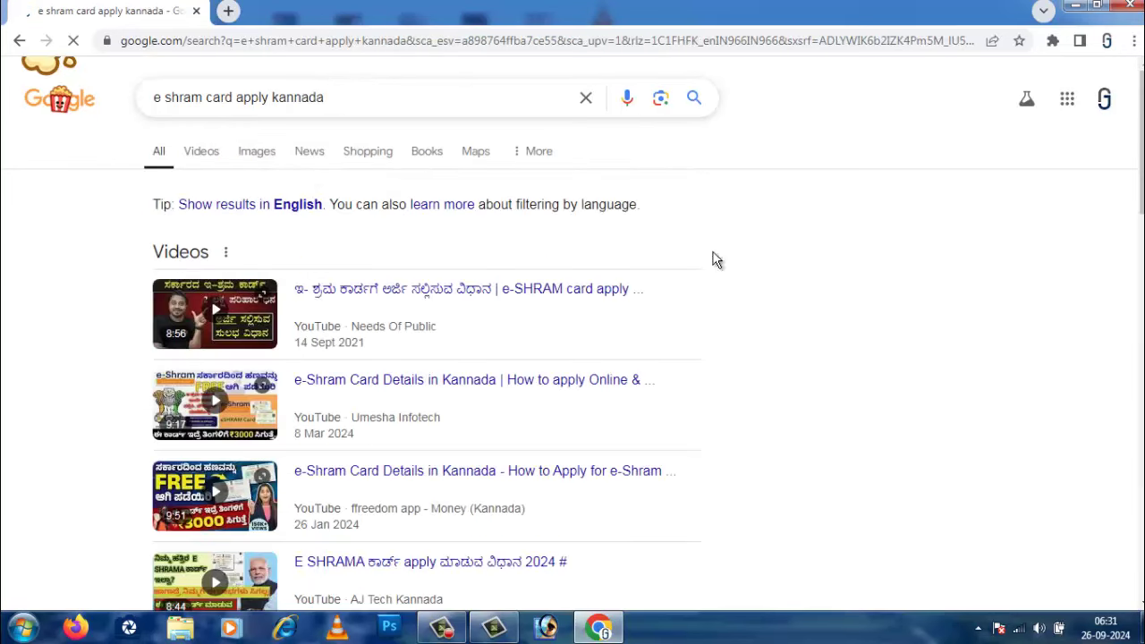
scroll(491, 340, "down", 6)
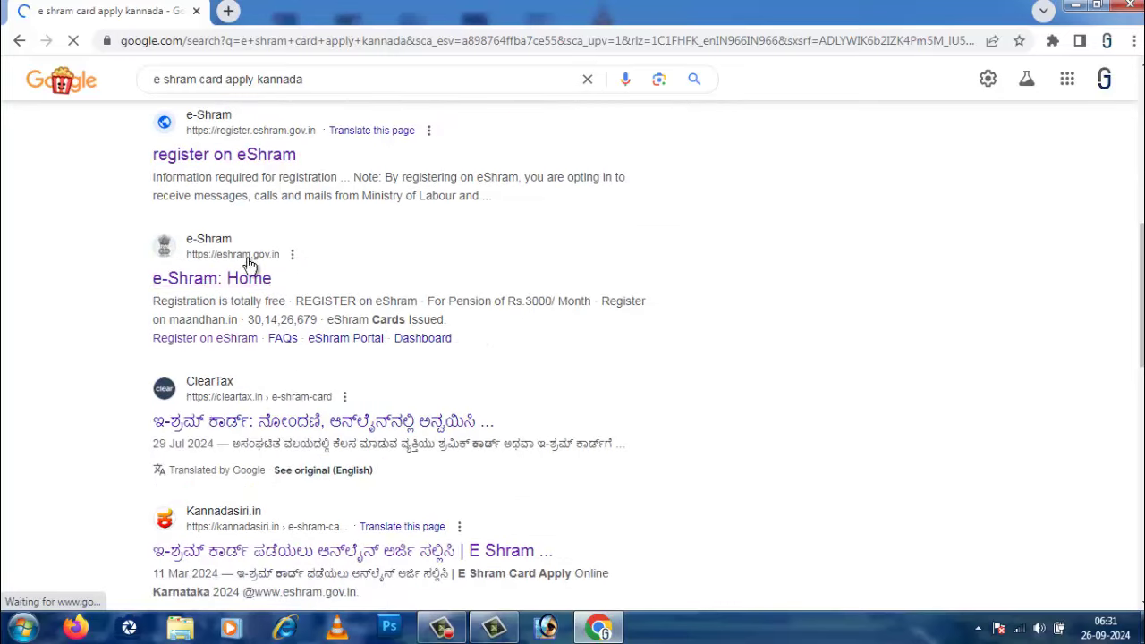
scroll(429, 394, "down", 2)
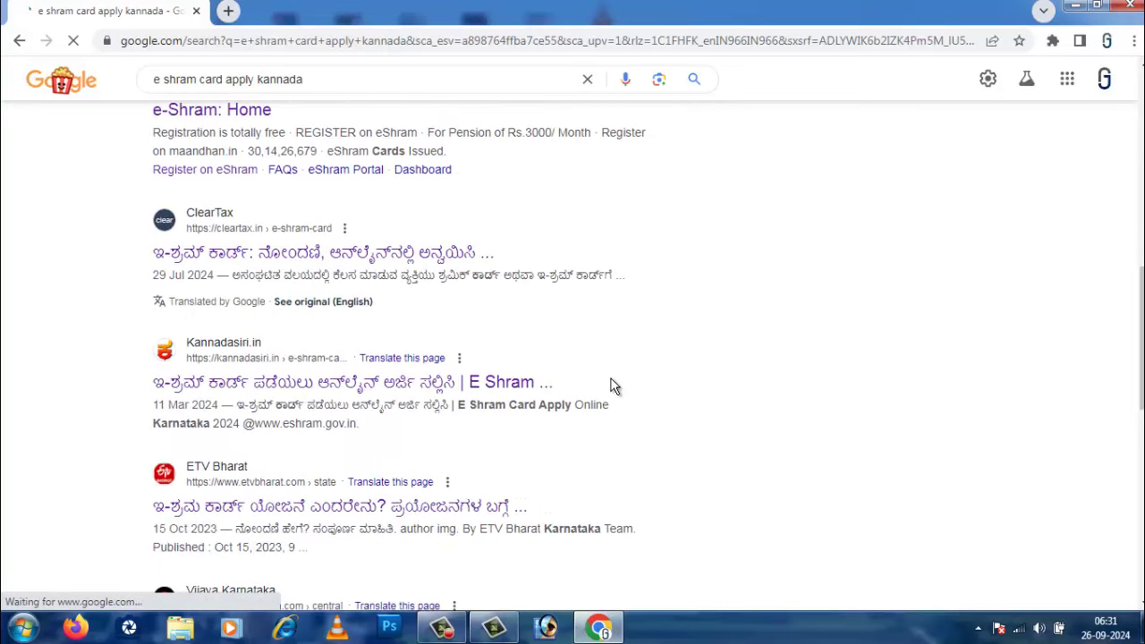
scroll(610, 393, "down", 3)
scroll(610, 386, "up", 8)
scroll(613, 383, "up", 5)
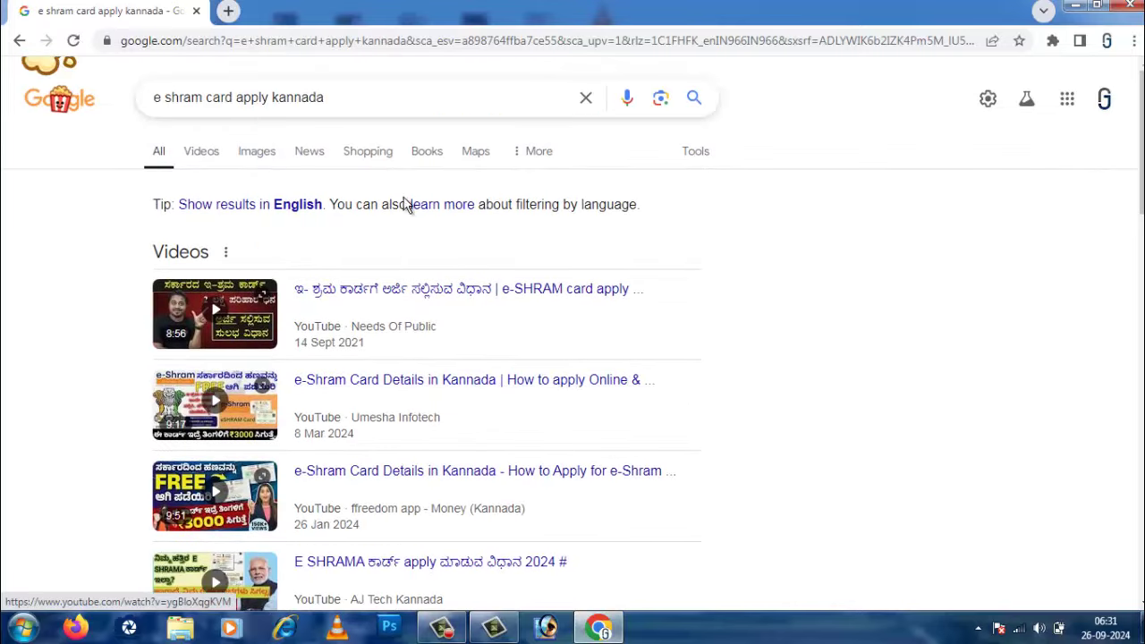
left_click(20, 41)
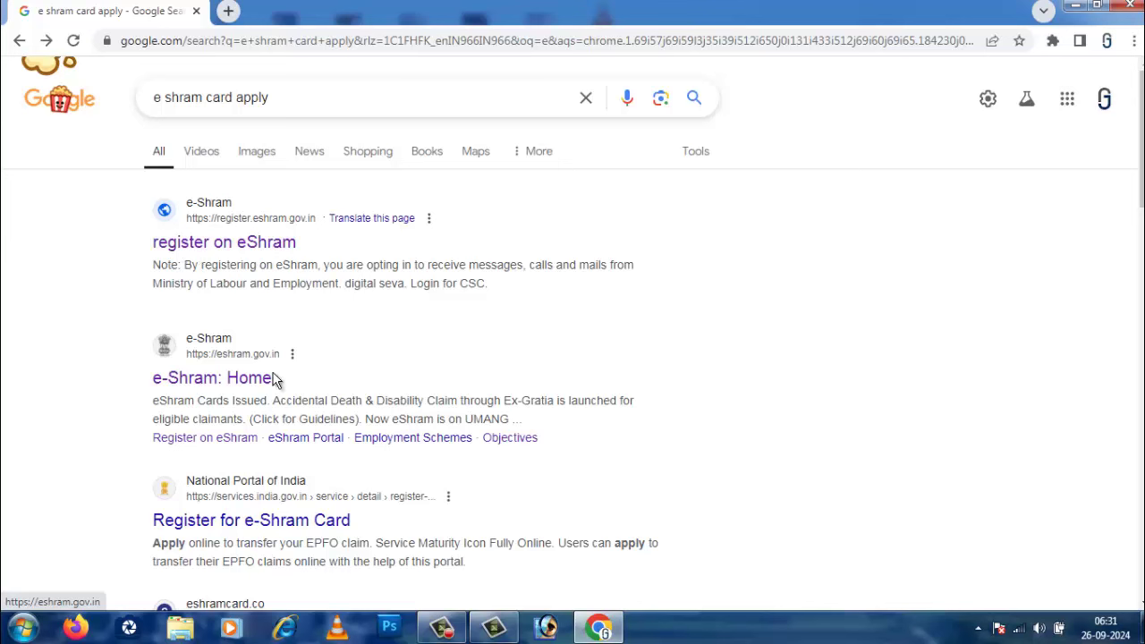
Open the e-Shram home page from the search results, look it over, and open the REGISTER on eShram page.
left_click(194, 380)
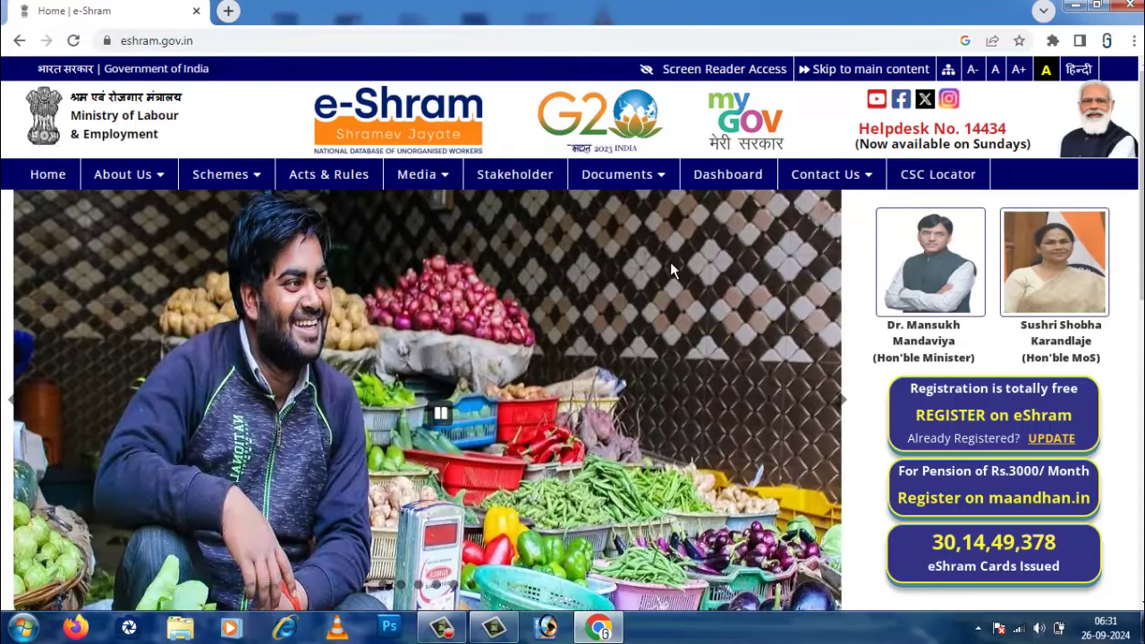
scroll(669, 261, "down", 1)
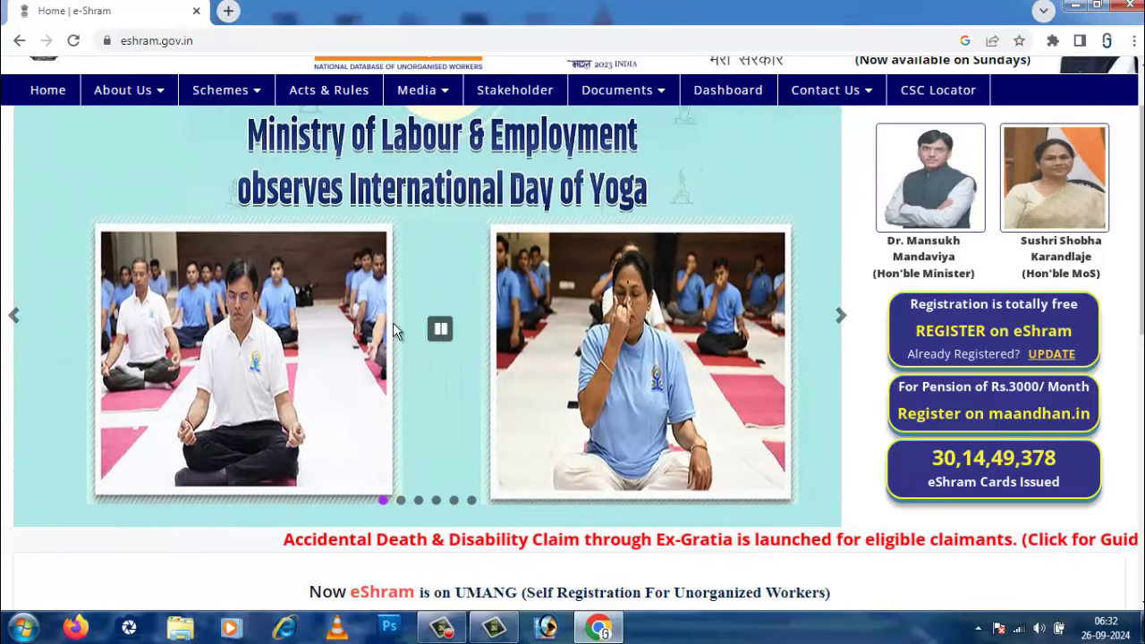
scroll(465, 303, "down", 2)
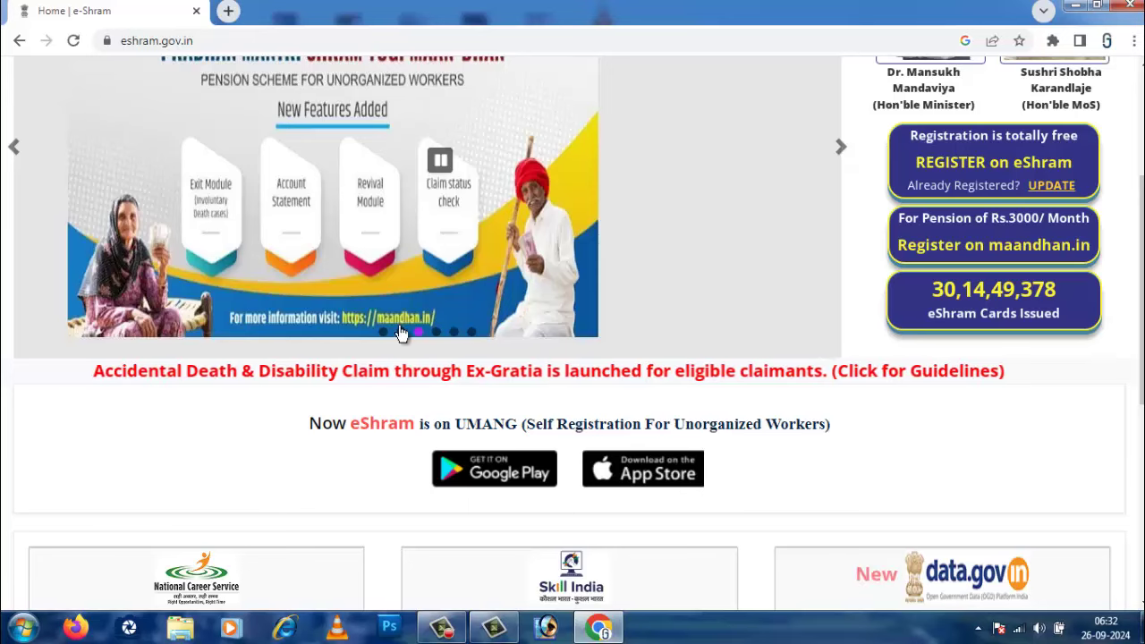
scroll(397, 330, "down", 3)
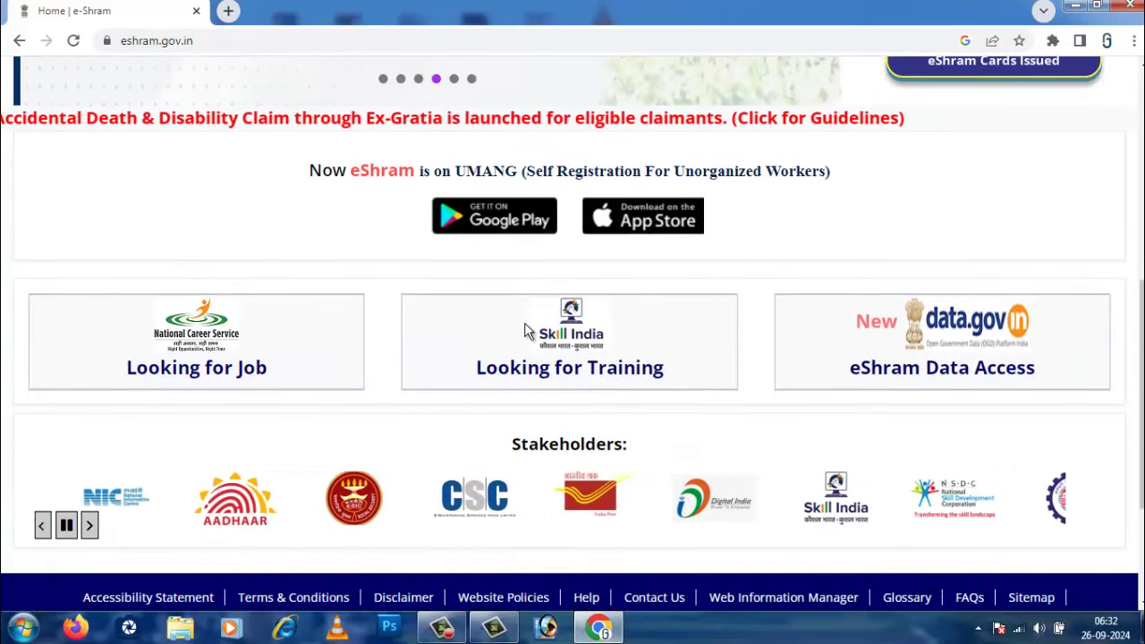
scroll(527, 330, "up", 6)
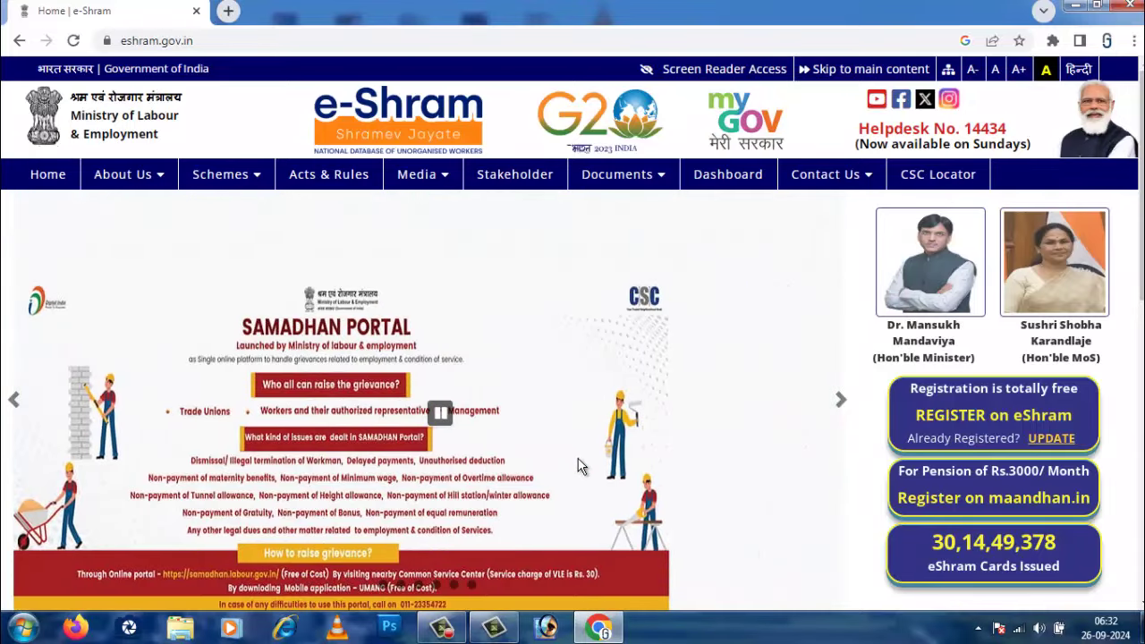
scroll(574, 453, "down", 1)
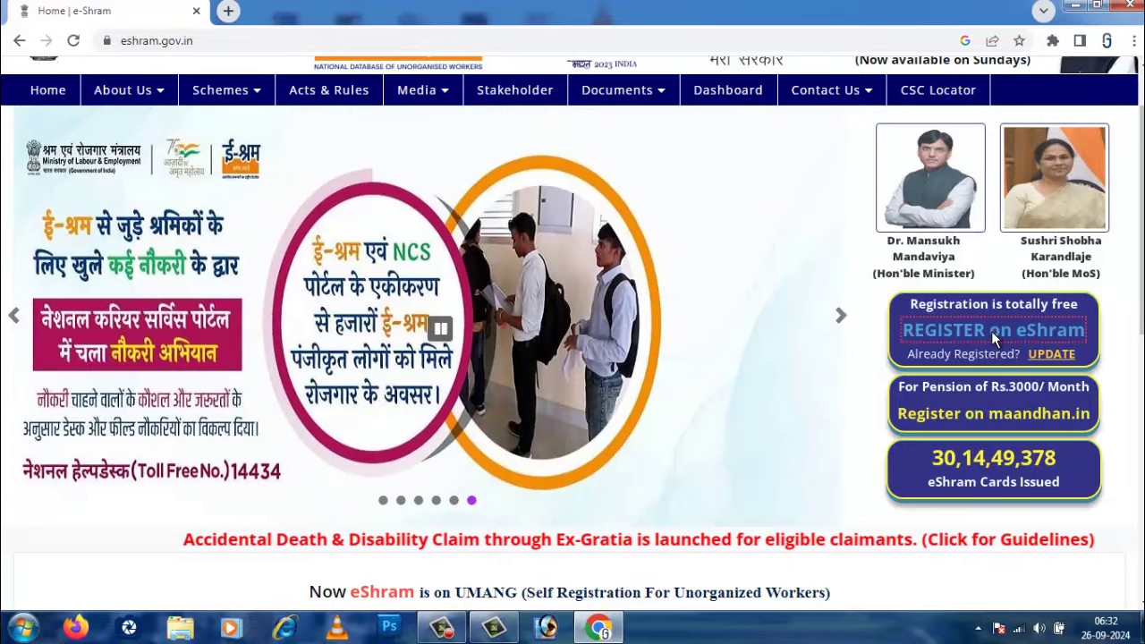
left_click(993, 336)
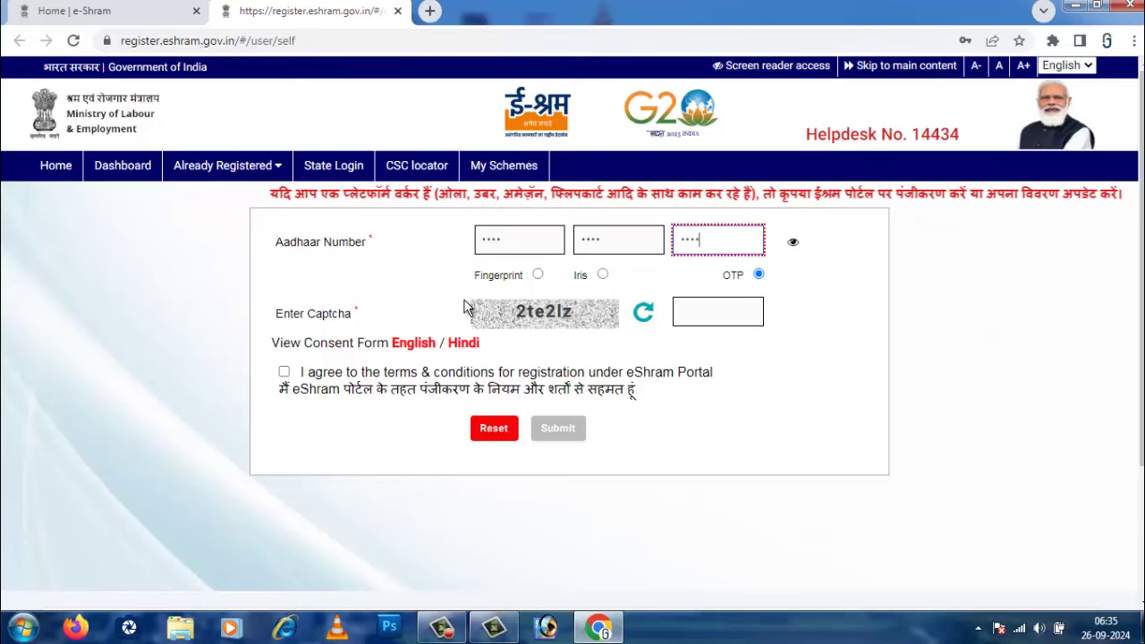
Enter the displayed captcha, agree to the eShram registration terms and conditions, and submit the Aadhaar form with OTP verification.
left_click(705, 318)
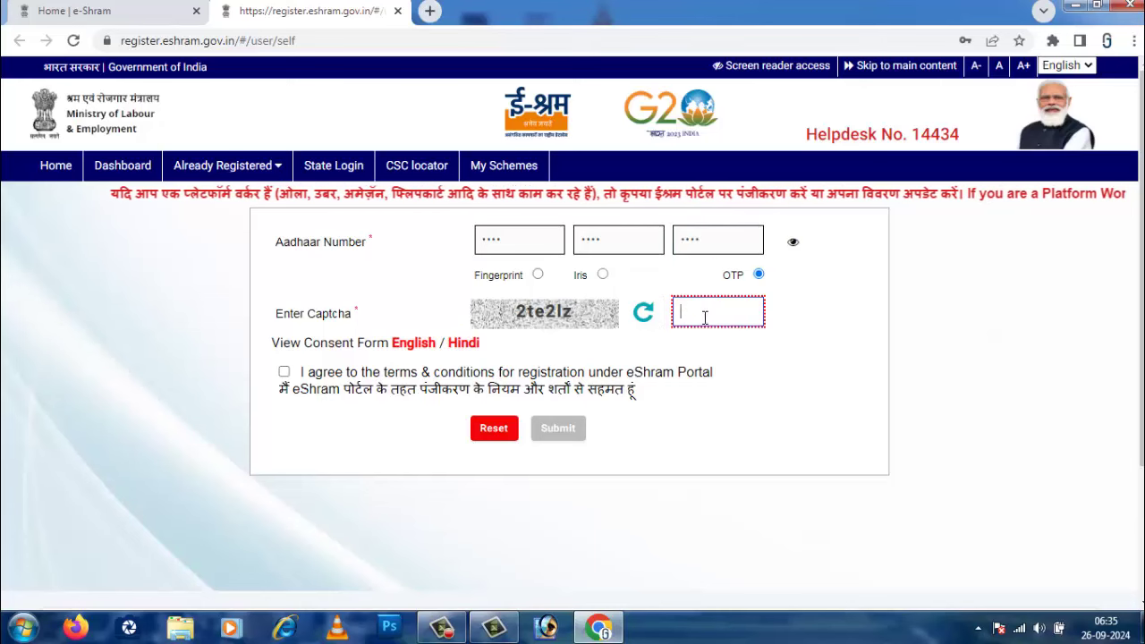
type("2t")
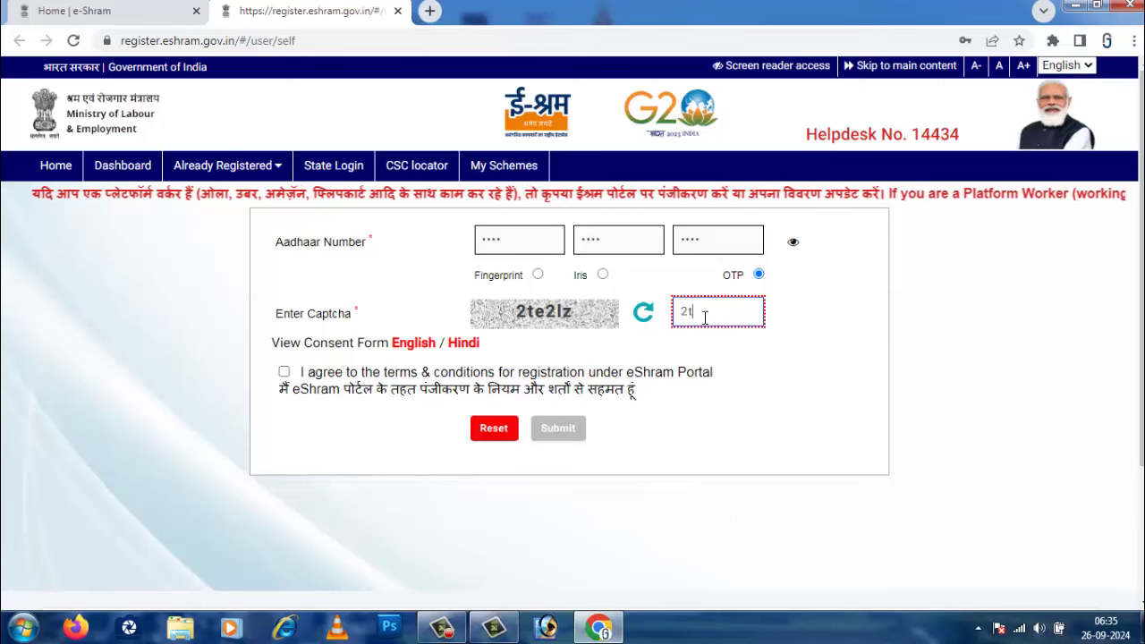
type("e2")
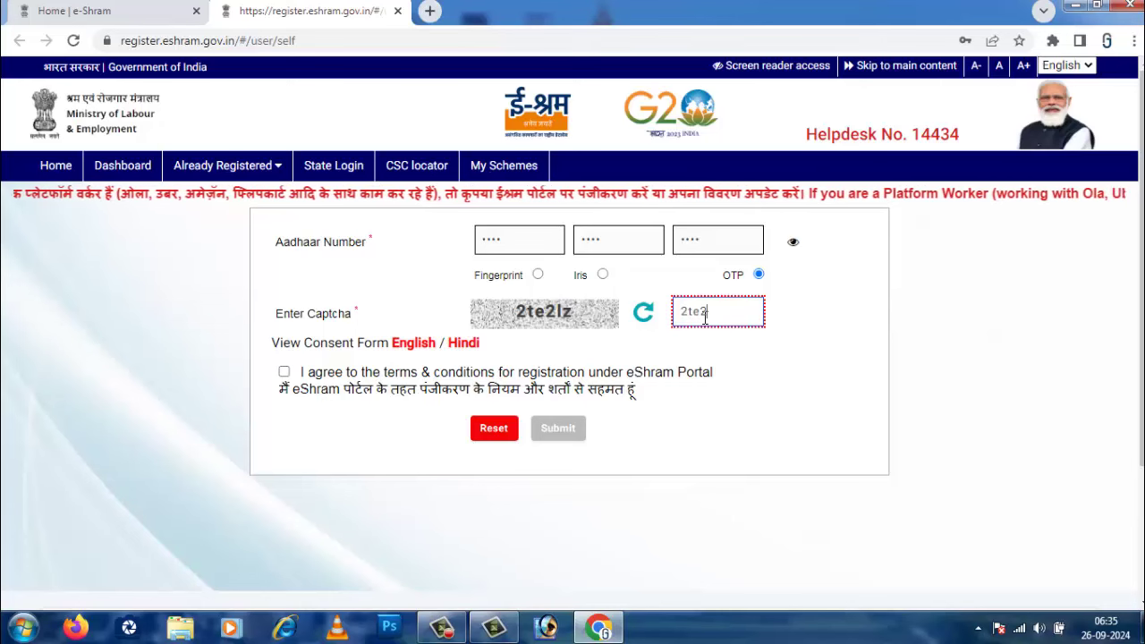
type("lz")
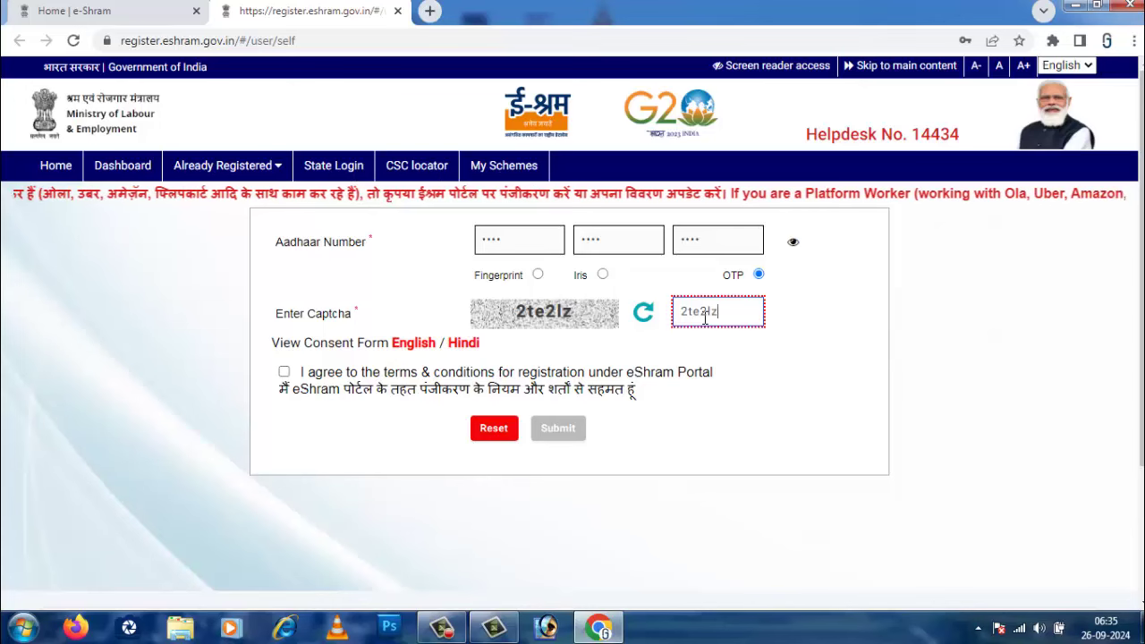
left_click(283, 371)
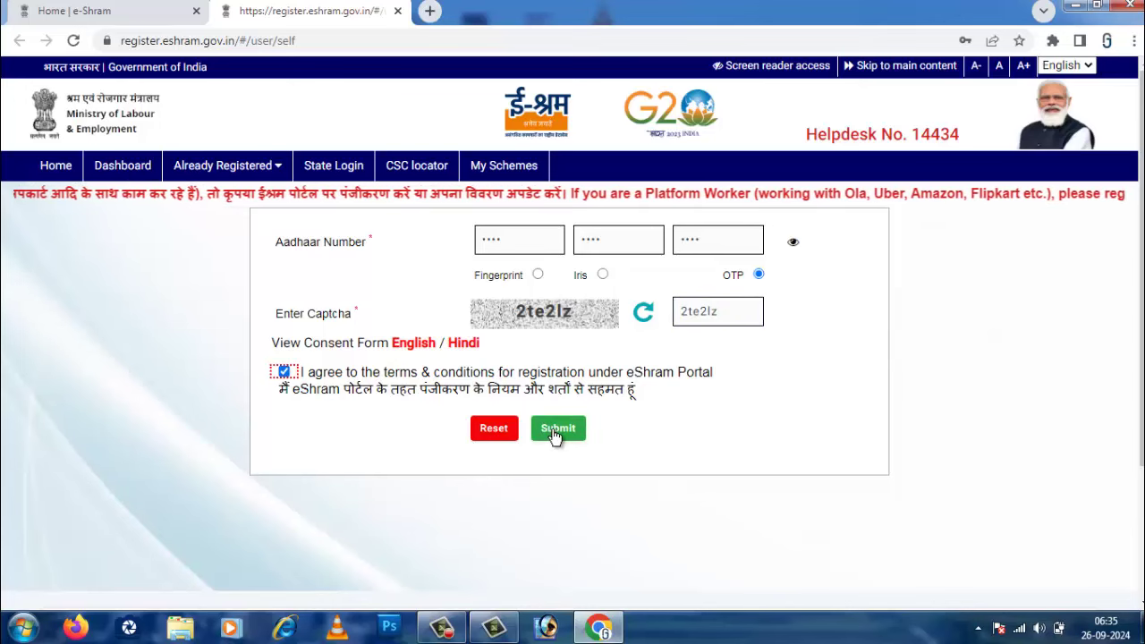
left_click(554, 429)
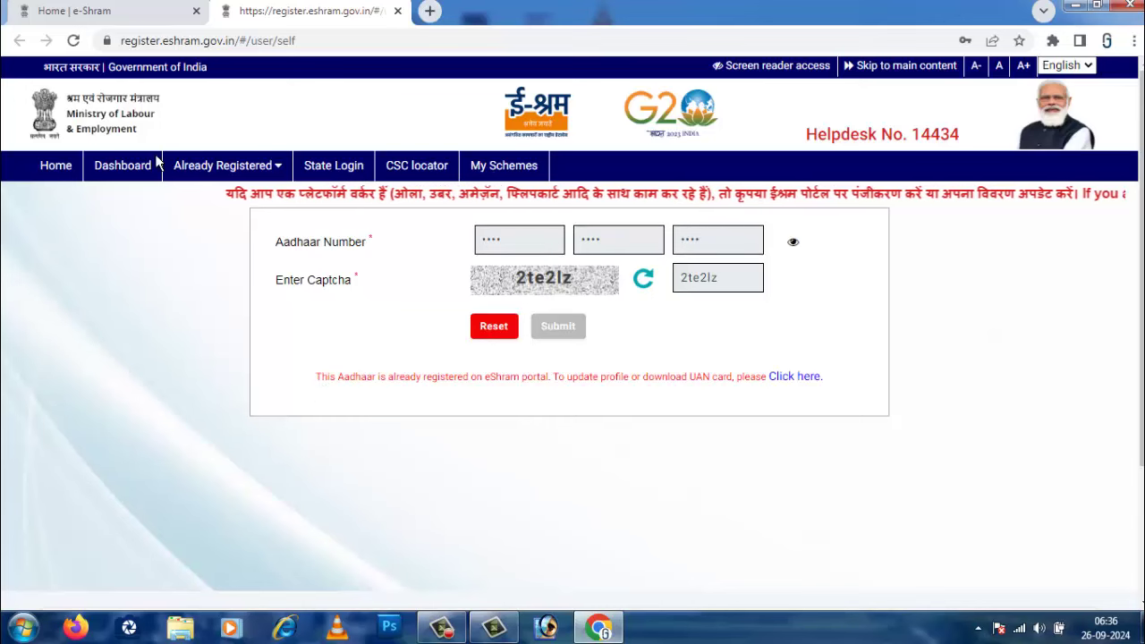
Return to the portal's Self Registration page and dismiss the Windows Script Host error dialog.
left_click(51, 169)
left_click(658, 135)
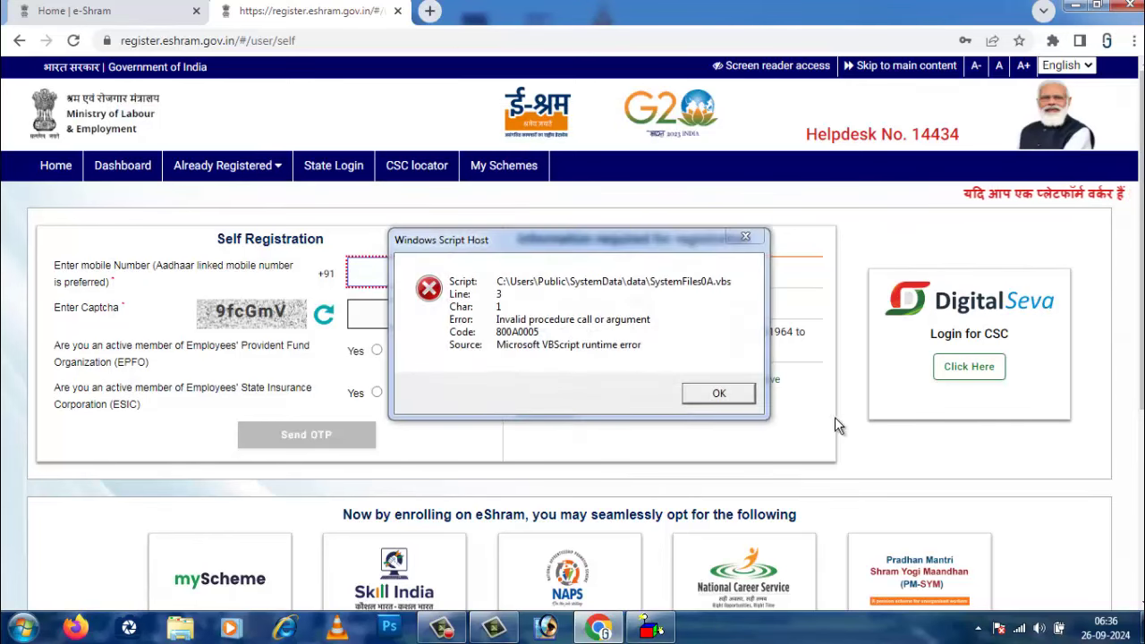
left_click(743, 242)
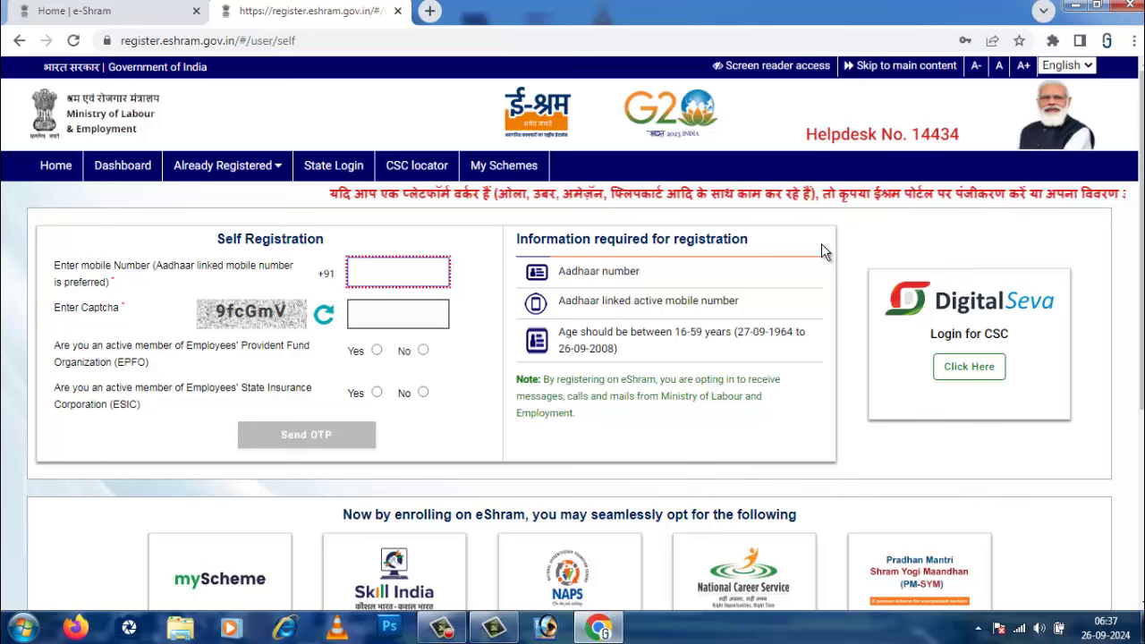
left_click(895, 223)
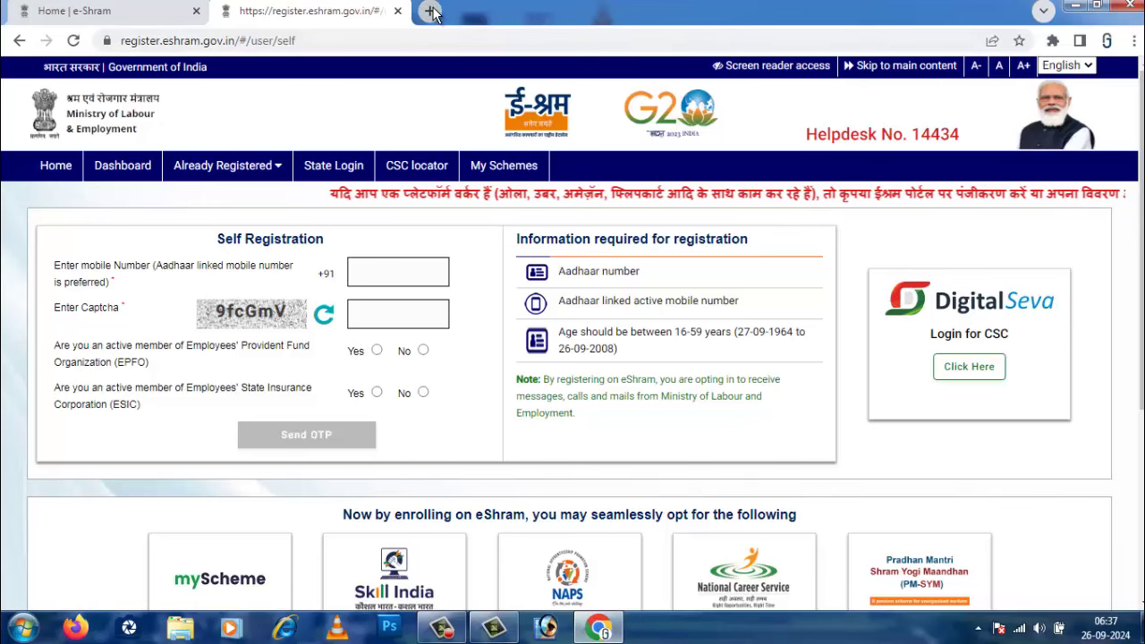
View the UAN login page for the My Schemes option and return to the Self Registration page.
scroll(601, 367, "down", 3)
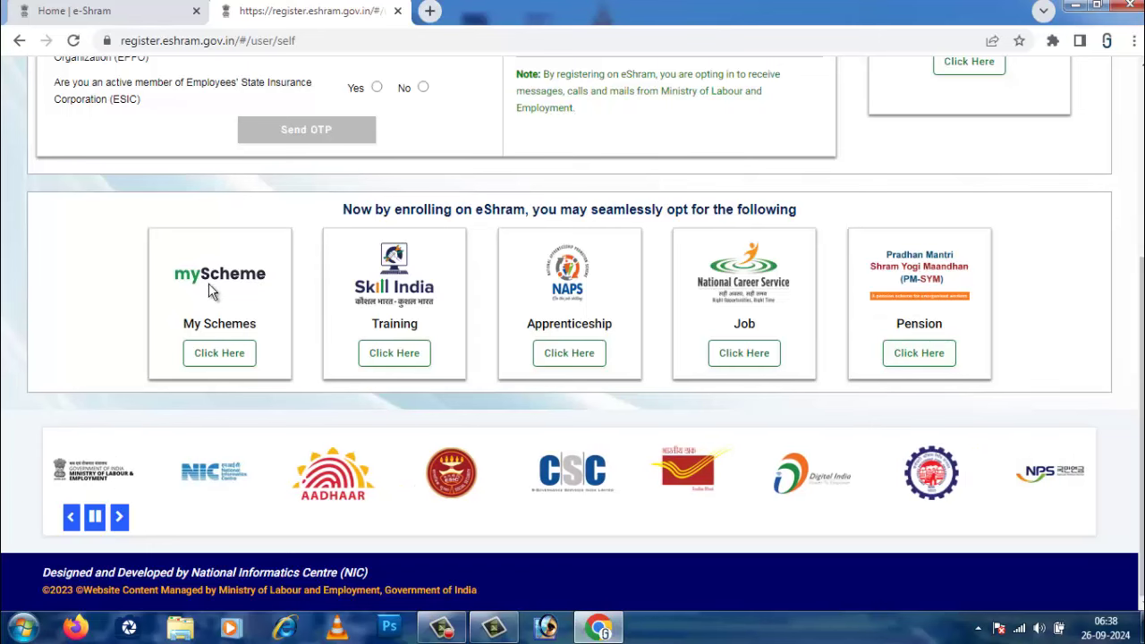
left_click(231, 361)
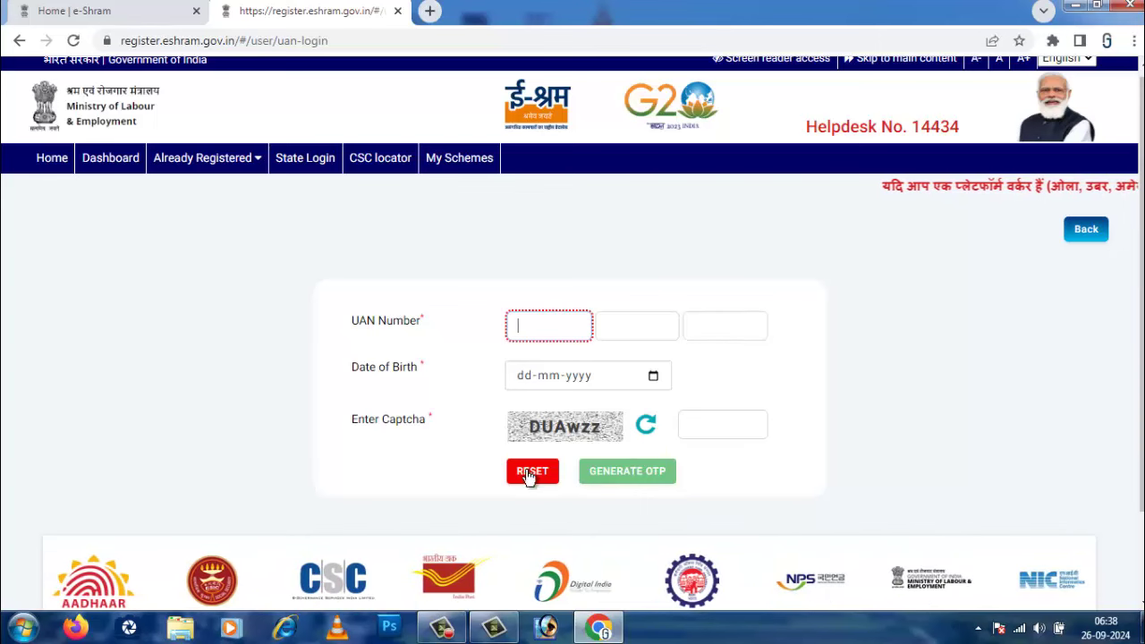
left_click(1085, 229)
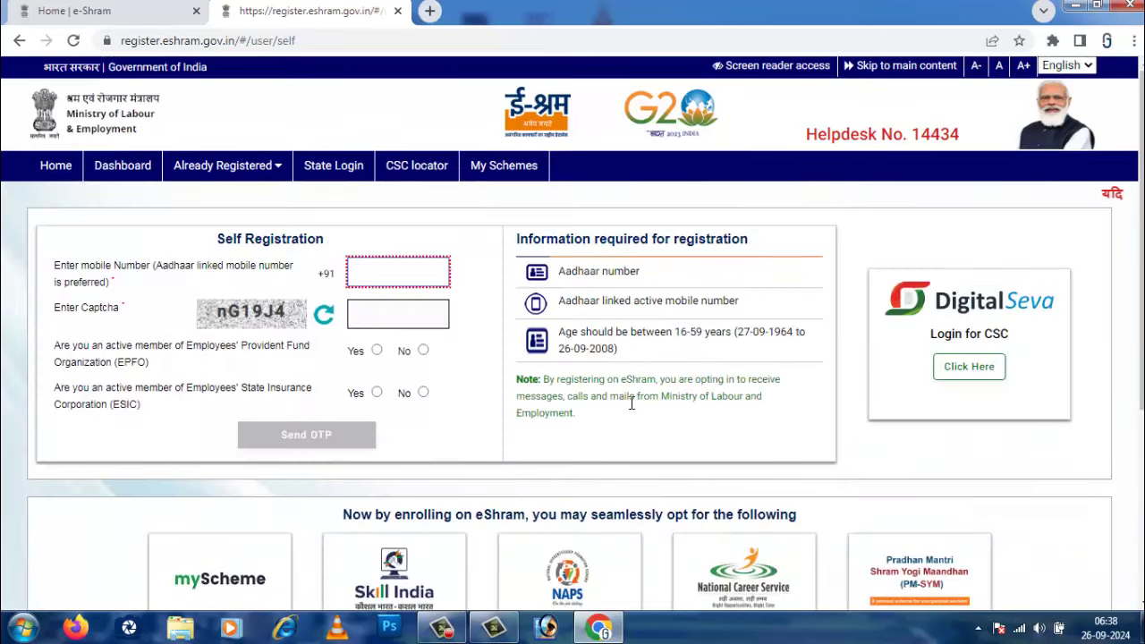
Open the Pension (PM-SYM) option's Maandhan site and close its announcement pop-up.
scroll(630, 403, "down", 3)
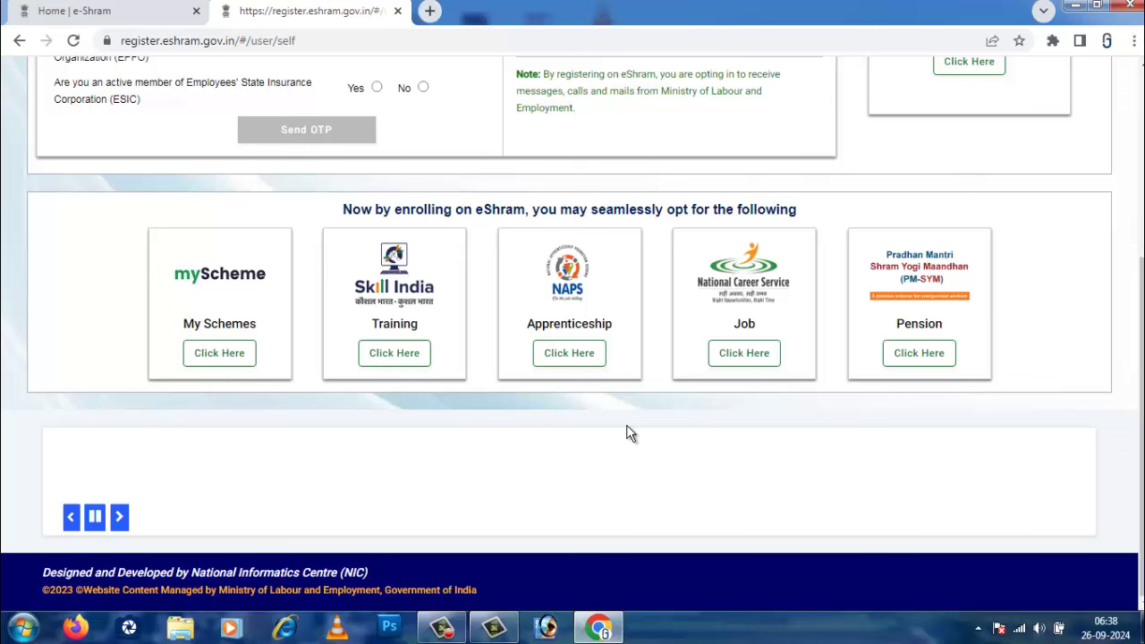
left_click(918, 354)
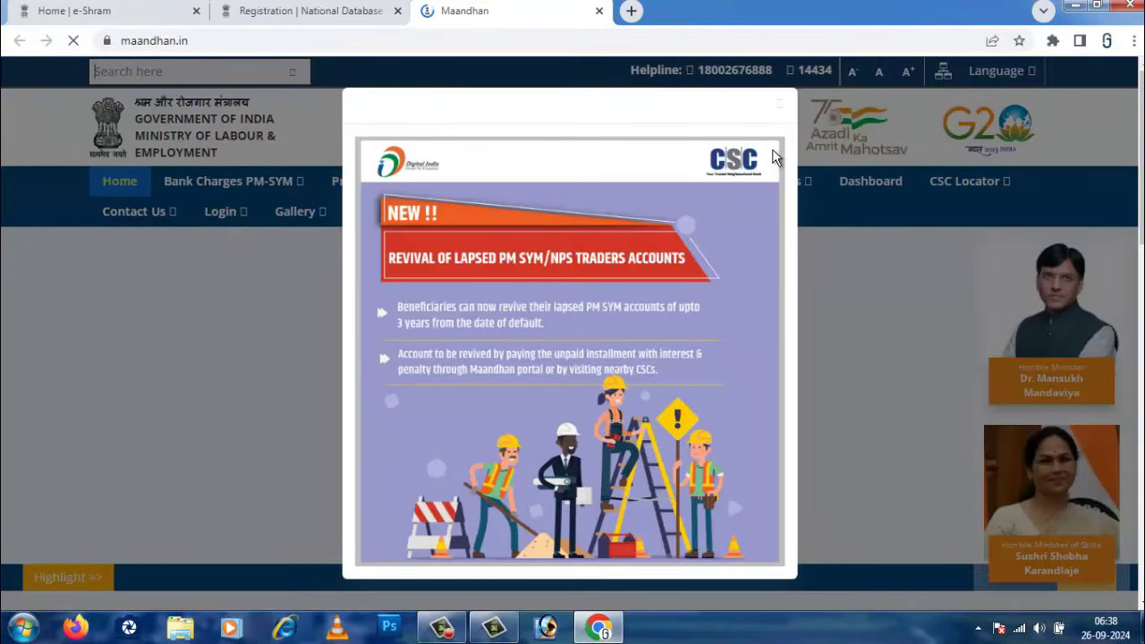
left_click(779, 107)
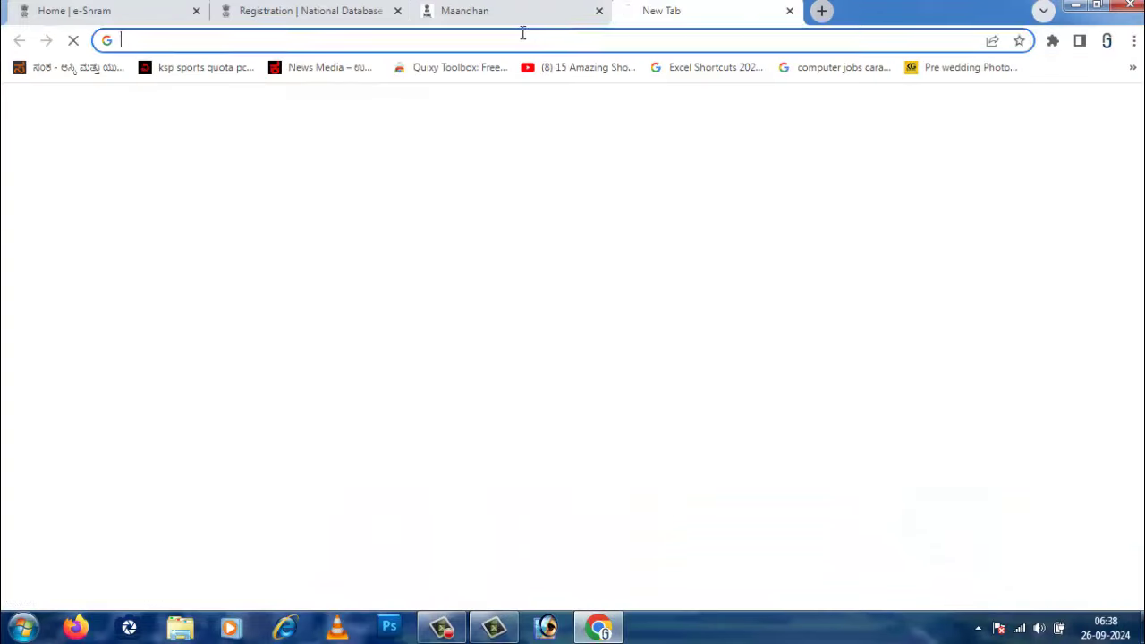
Search Google for "aadhar" in a new browser tab.
left_click(631, 11)
type("adh")
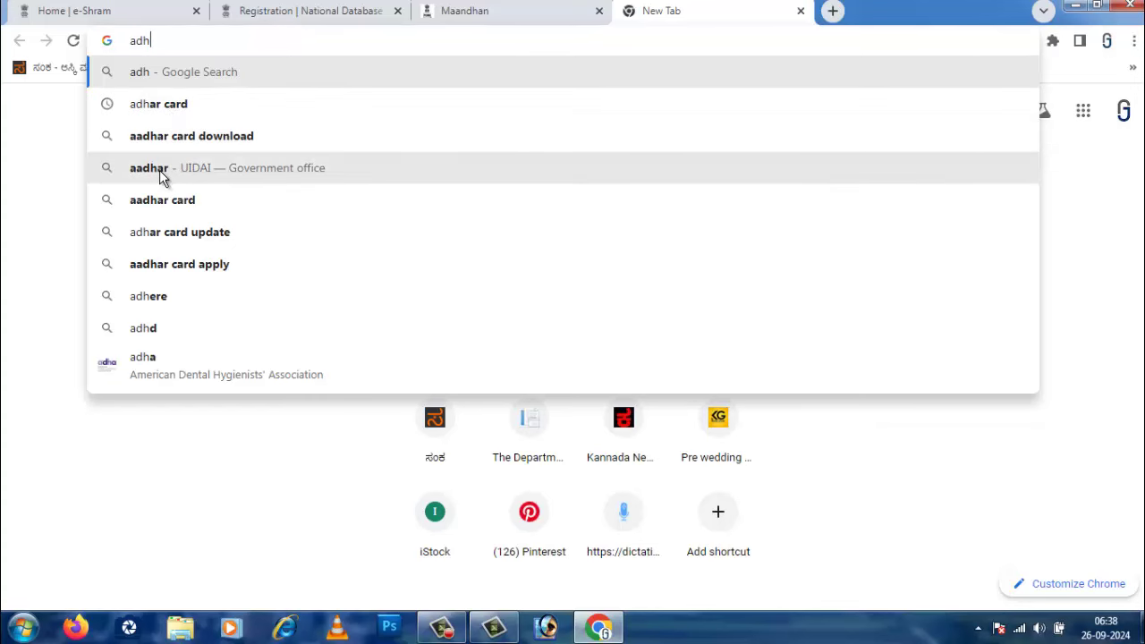
left_click(160, 174)
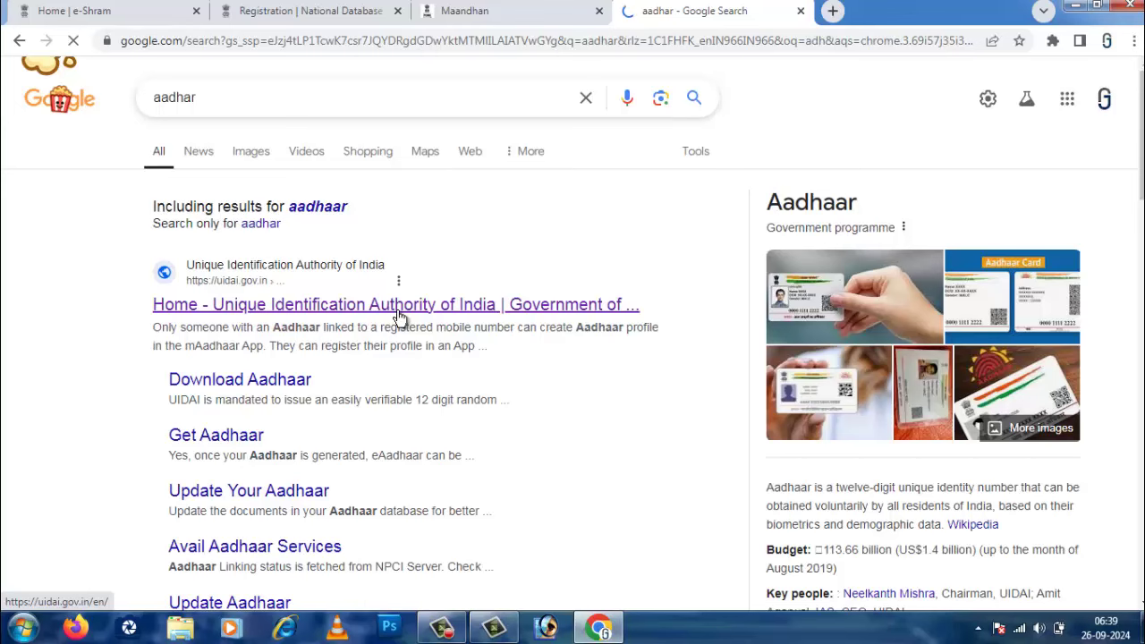
Review the search results for Aadhaar and open the Unique Identification Authority of India home page.
scroll(400, 317, "down", 4)
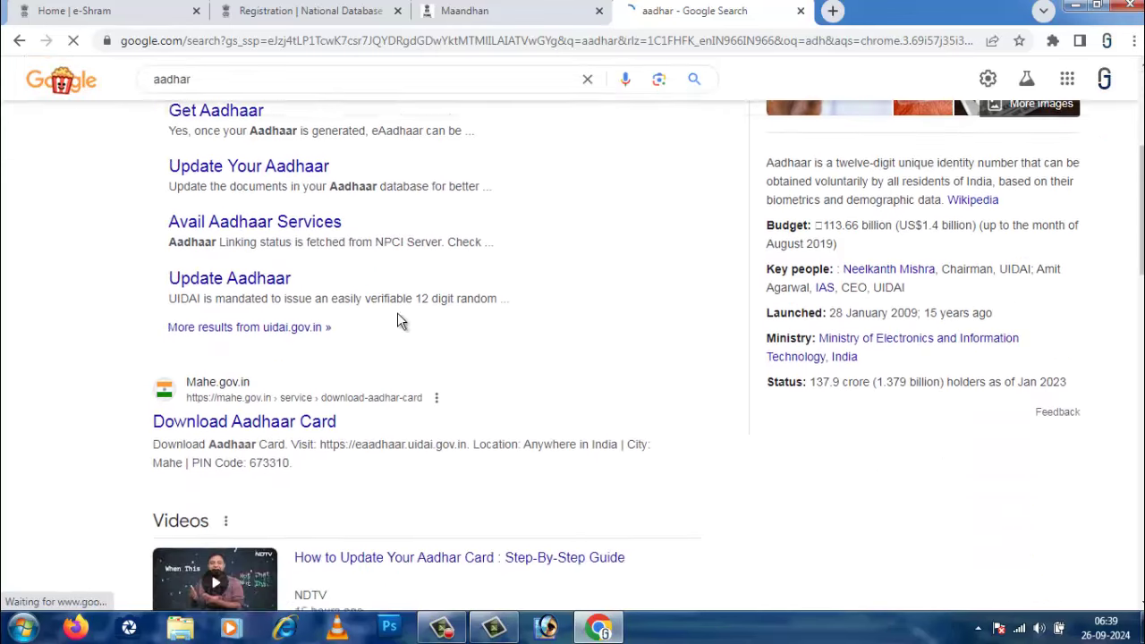
scroll(397, 312, "up", 3)
scroll(344, 333, "down", 3)
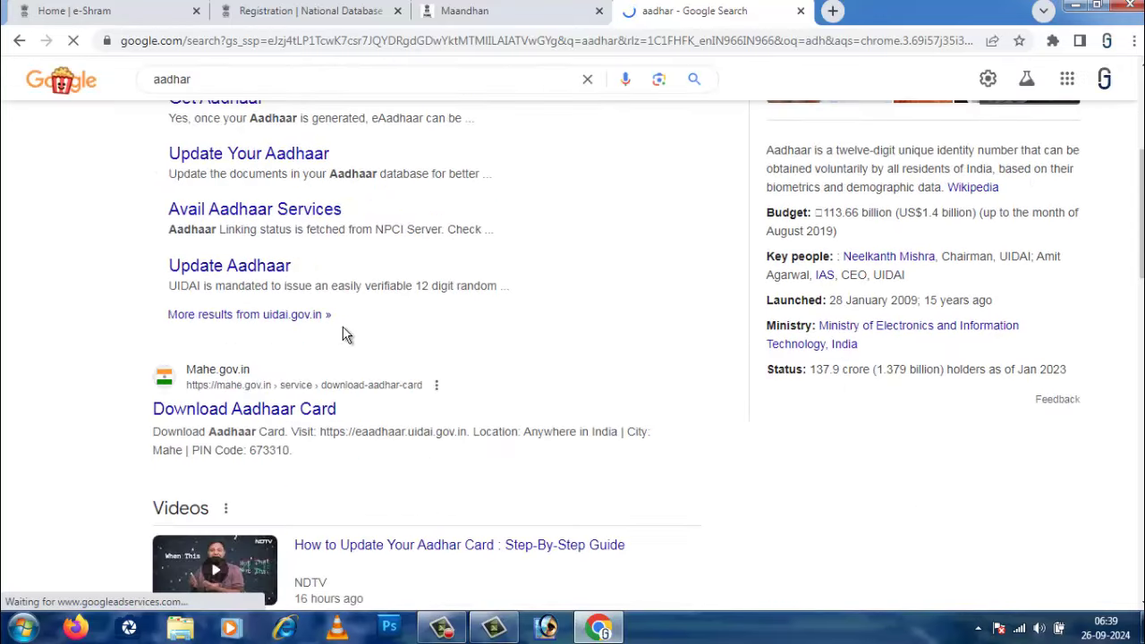
scroll(380, 342, "up", 4)
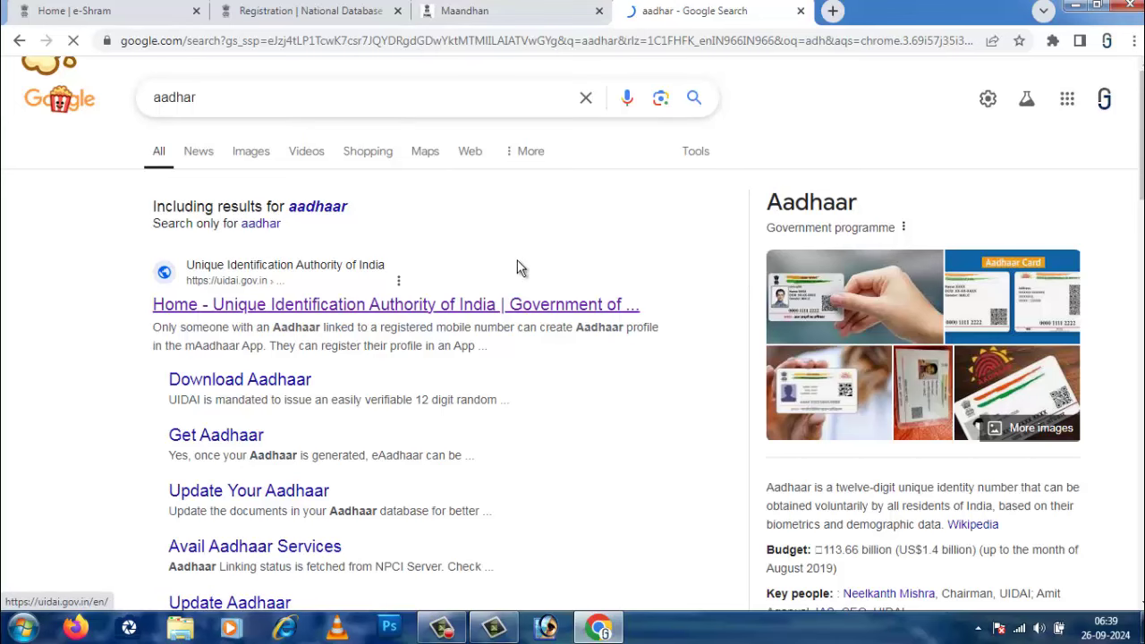
left_click(411, 306)
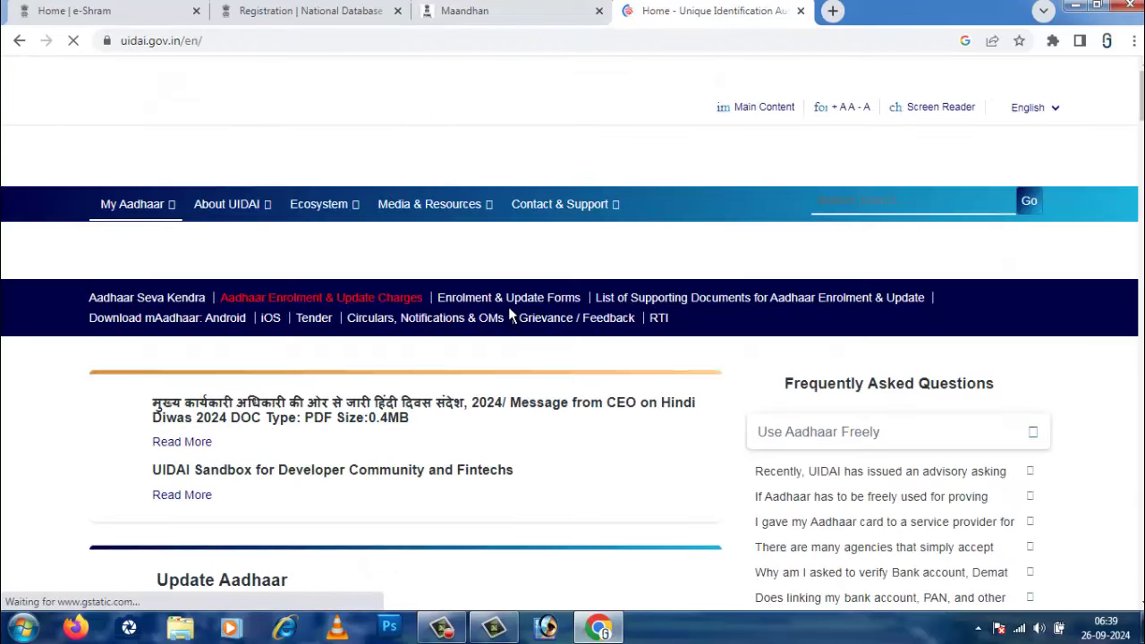
Examine the Update Aadhaar, Get Aadhaar, Aadhaar Services and media coverage sections of the UIDAI home page.
scroll(528, 331, "down", 4)
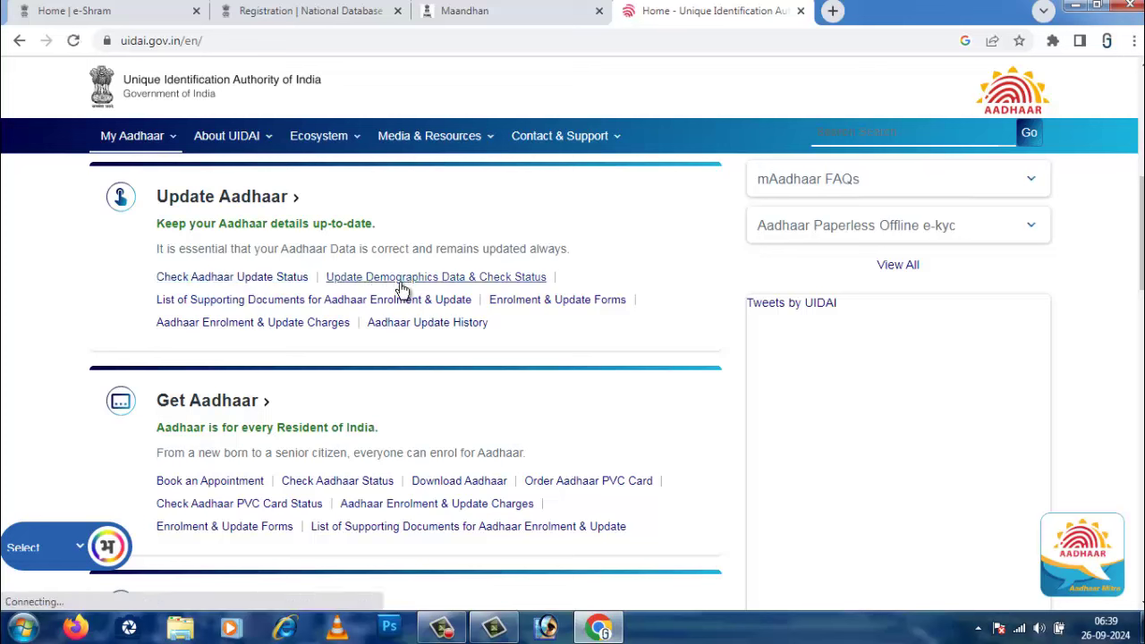
scroll(402, 355, "down", 2)
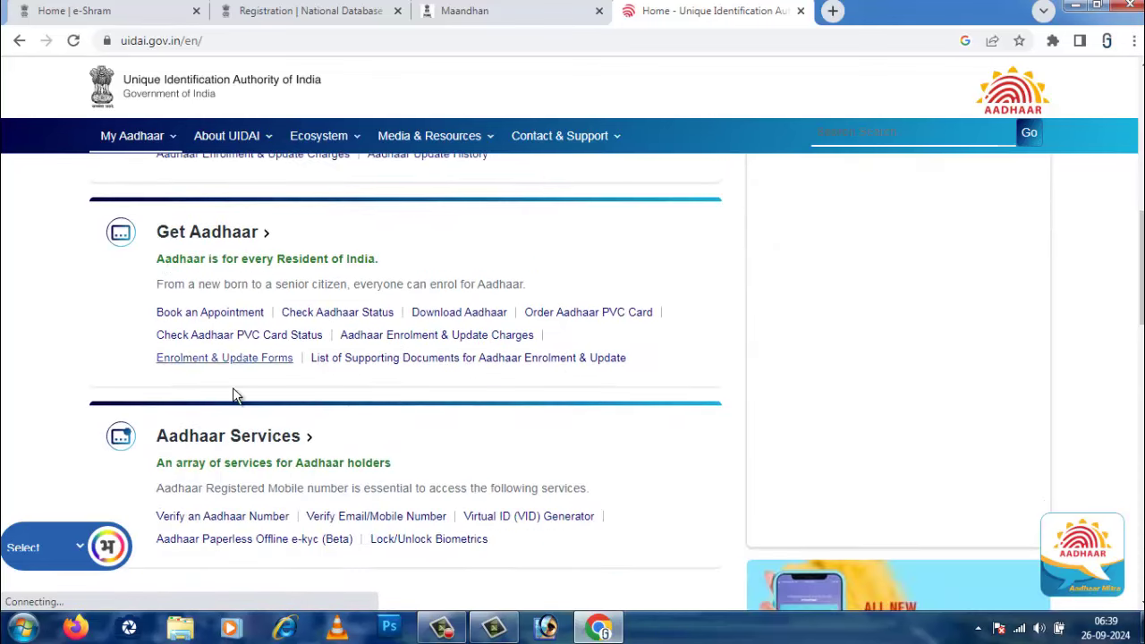
scroll(365, 421, "down", 2)
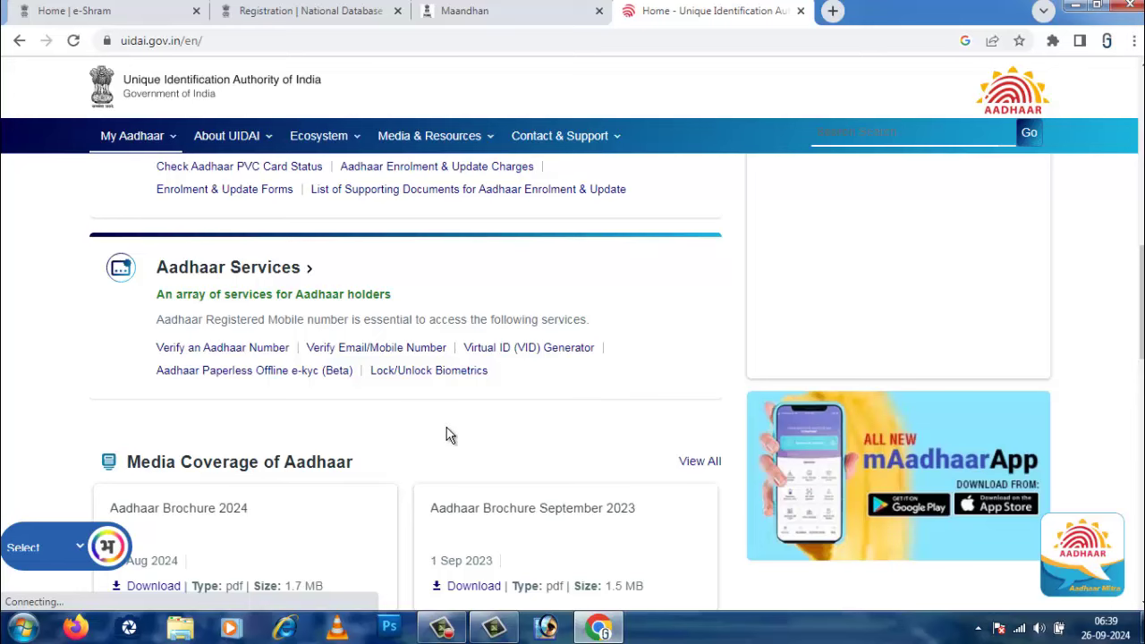
scroll(450, 435, "down", 2)
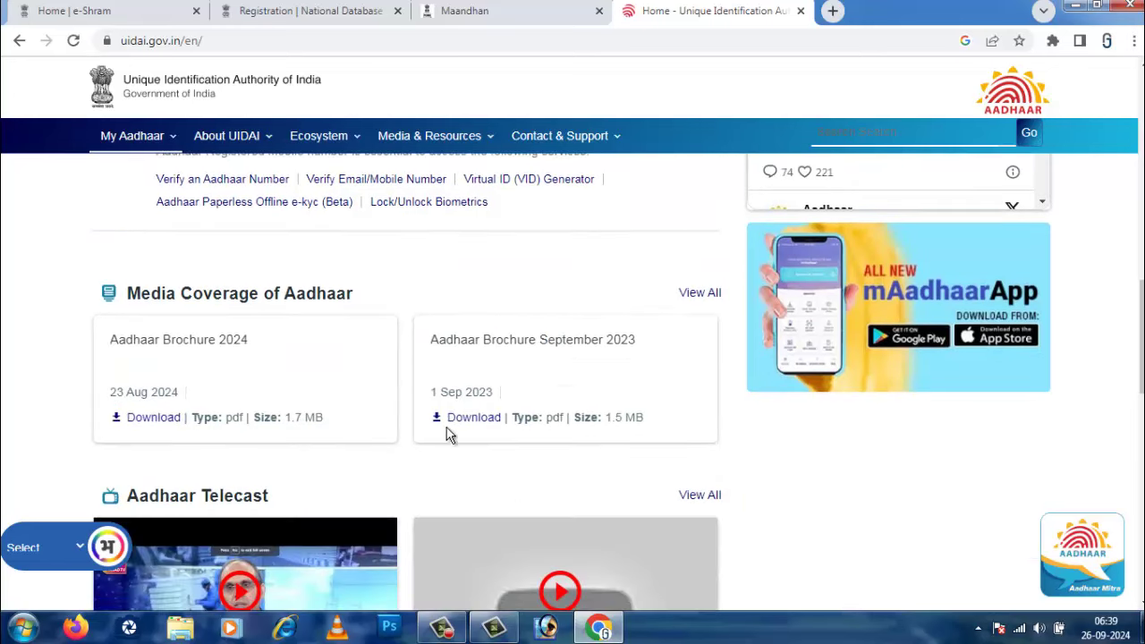
scroll(228, 375, "up", 9)
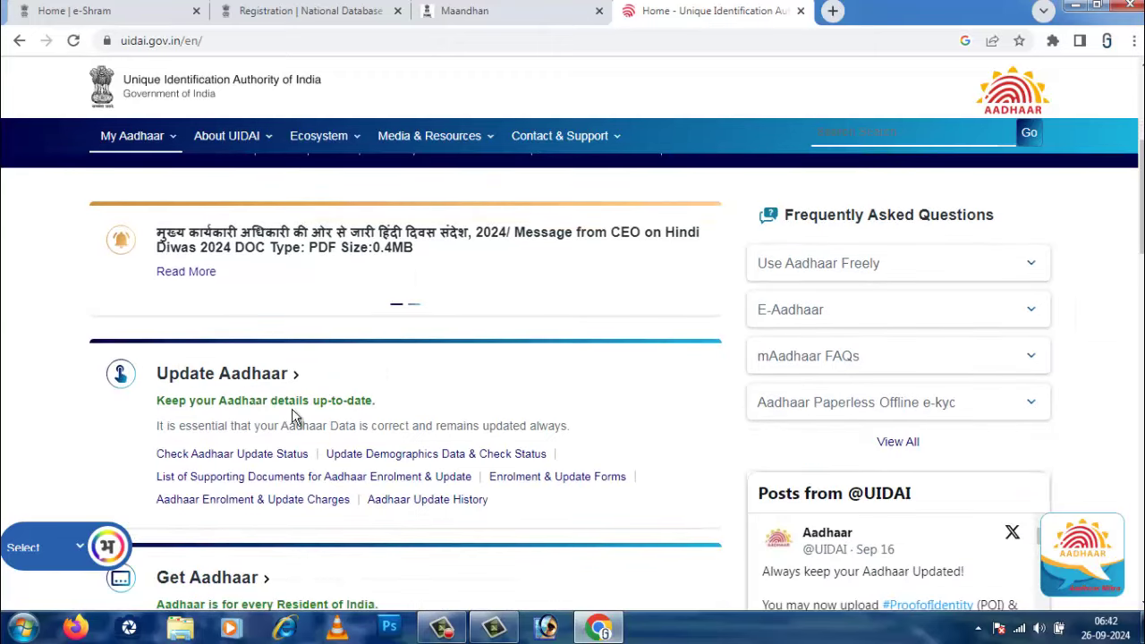
scroll(295, 416, "up", 2)
scroll(340, 412, "down", 3)
scroll(340, 411, "down", 2)
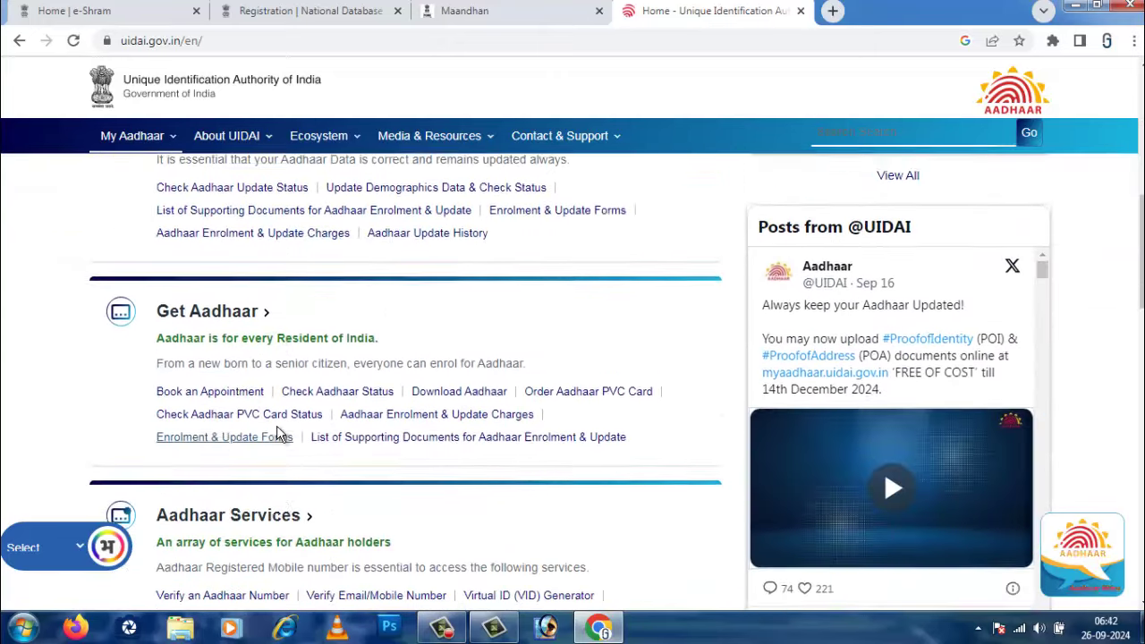
Open the Document update page from the My Aadhaar options for updating an Aadhaar.
scroll(286, 429, "up", 6)
mouse_move(139, 214)
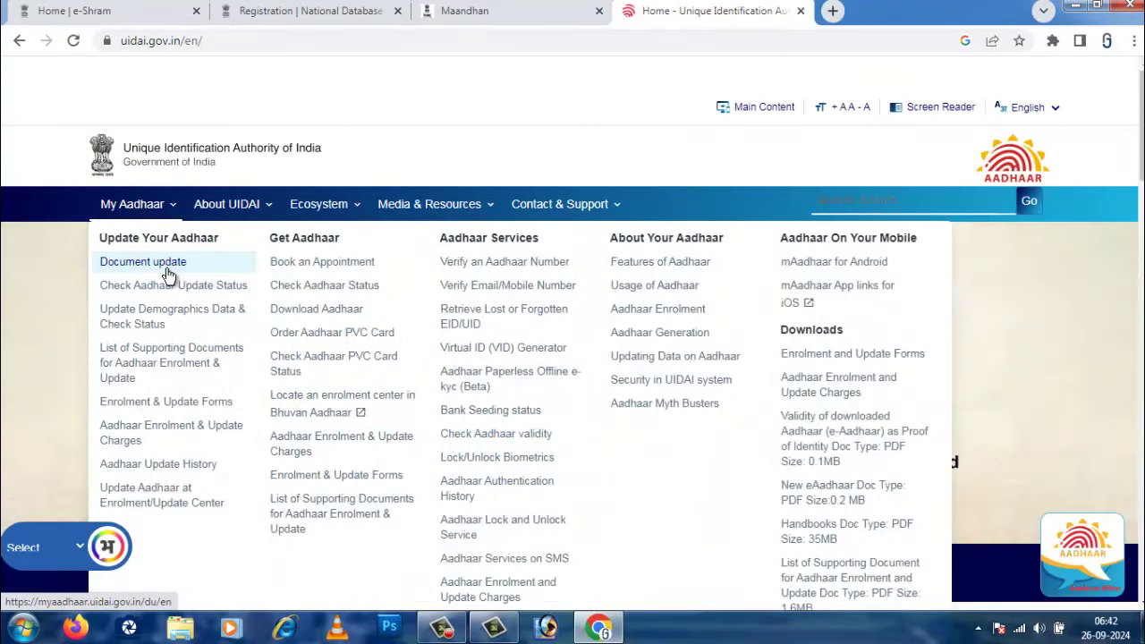
left_click(167, 272)
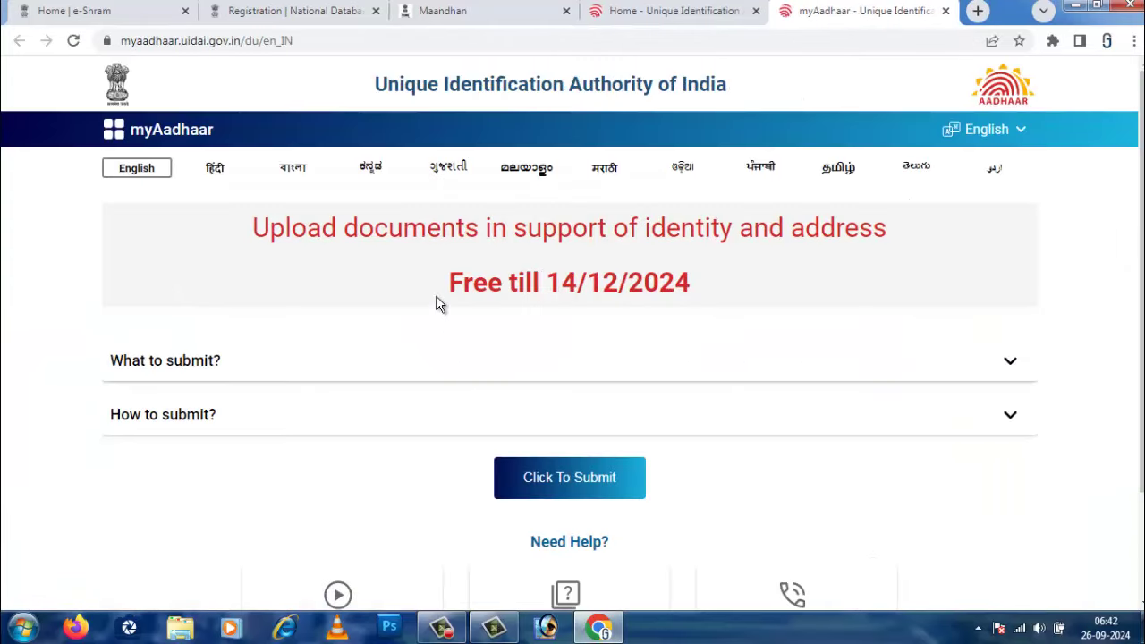
Switch the document update page to Kannada and proceed to submitting the identity and address documents.
left_click(370, 170)
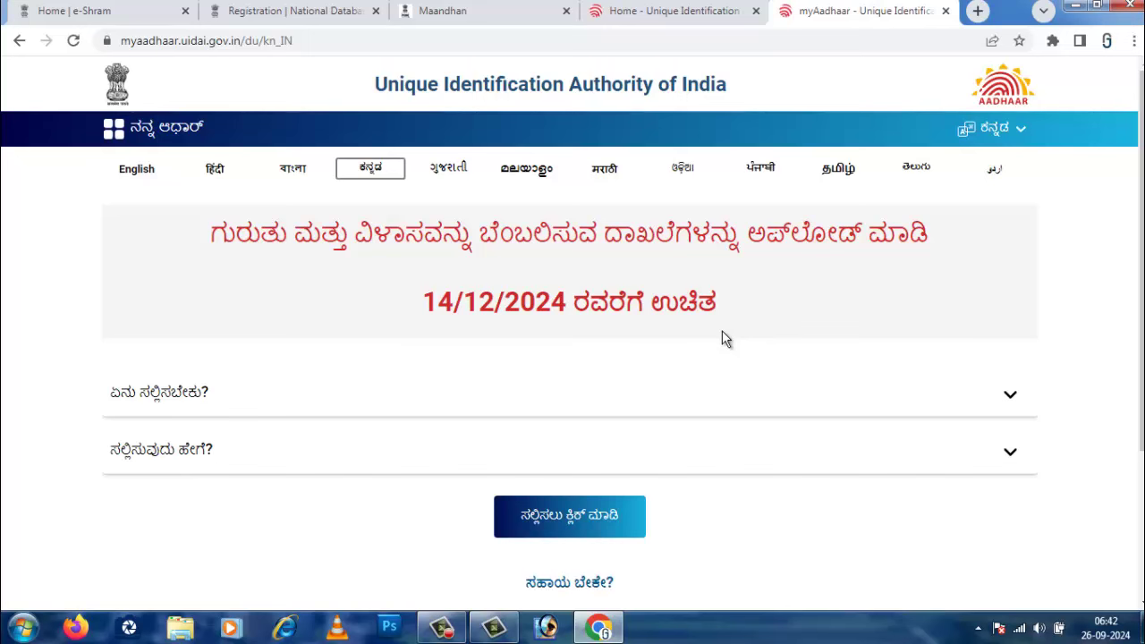
scroll(396, 366, "down", 1)
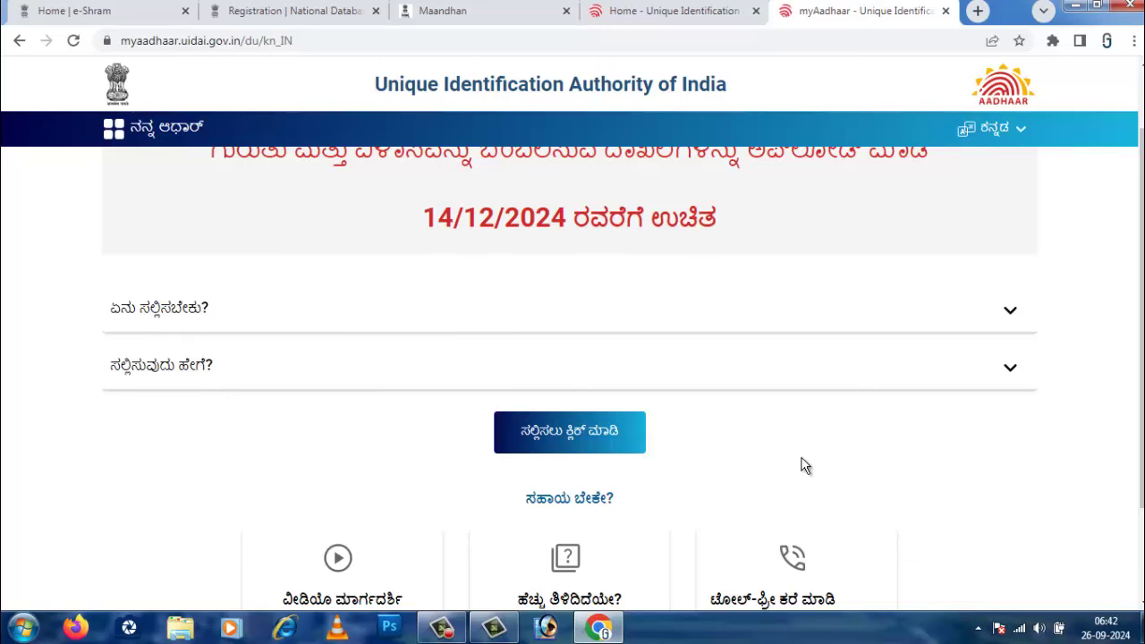
scroll(800, 465, "down", 1)
left_click(574, 361)
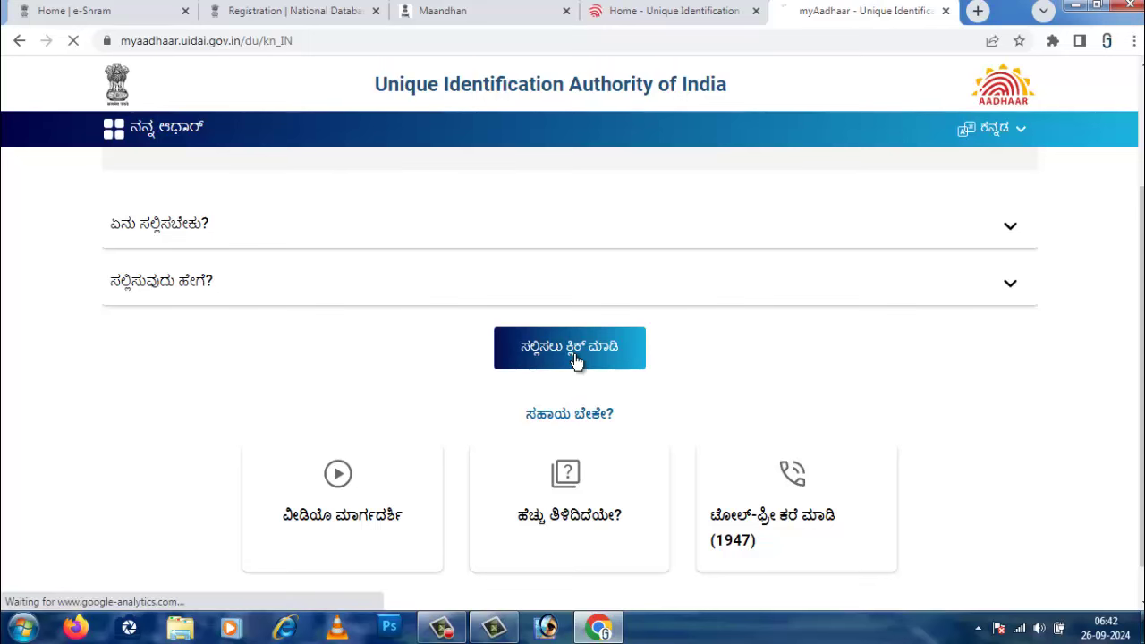